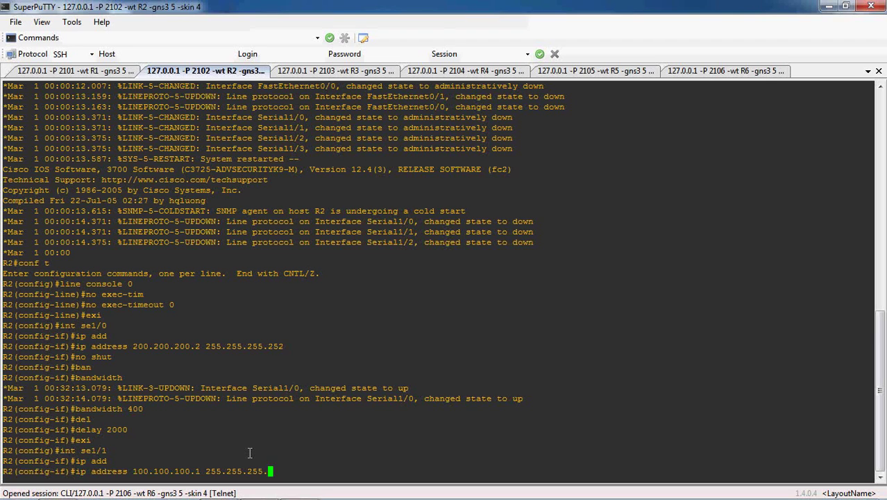
Step: Enable R2's Serial1/1 with no shutdown and set its bandwidth to 1000
{"action": "type", "text": "no shut"}
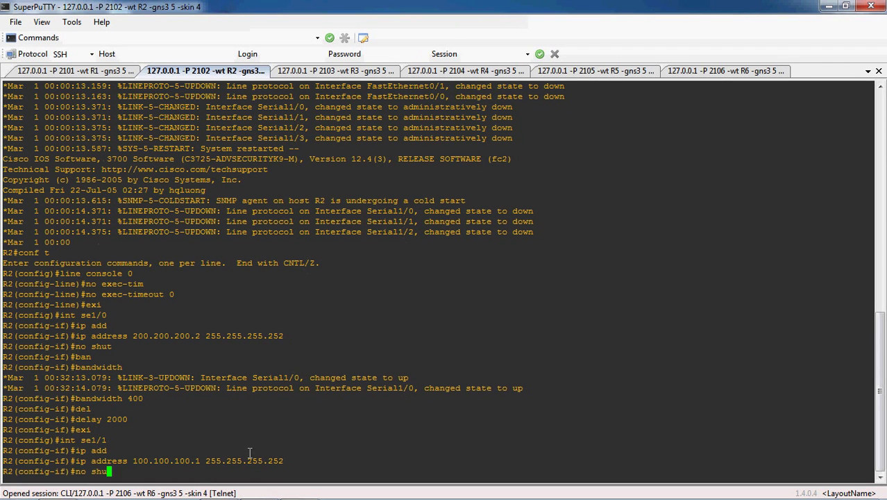
{"action": "key", "text": "Return"}
{"action": "type", "text": "ban"}
{"action": "key", "text": "Tab"}
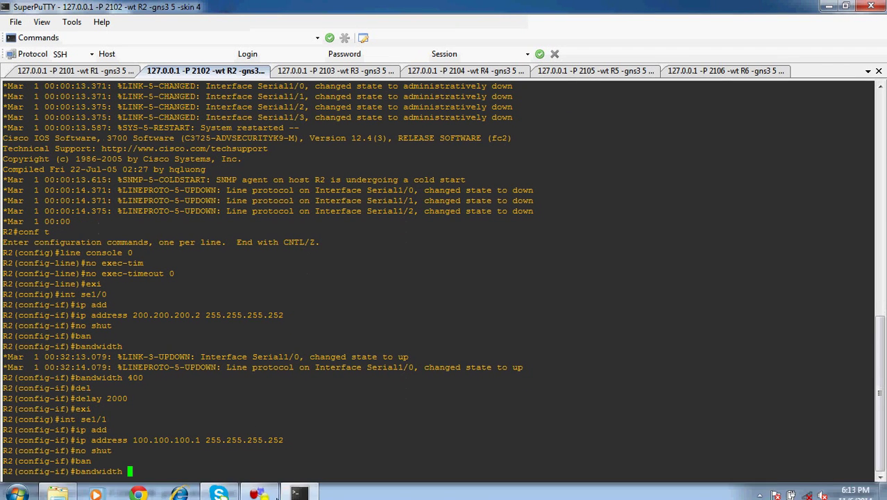
{"action": "left_click", "coordinate": [259, 491]}
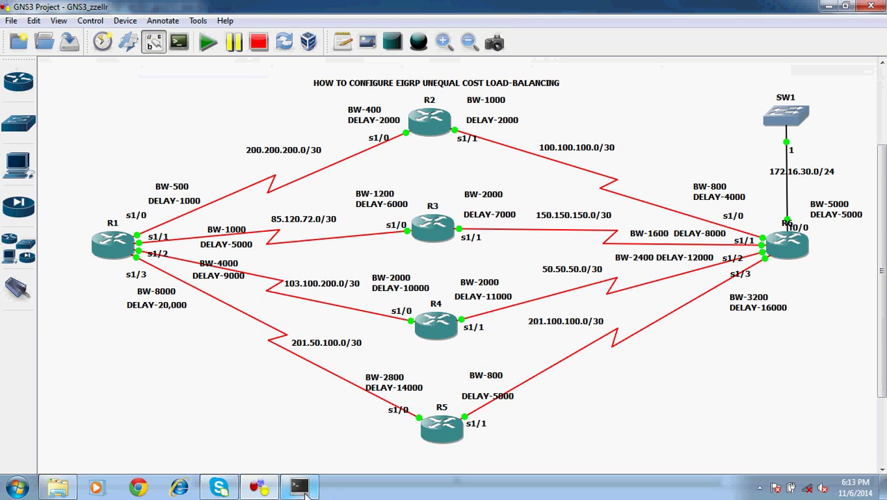
{"action": "left_click", "coordinate": [293, 454]}
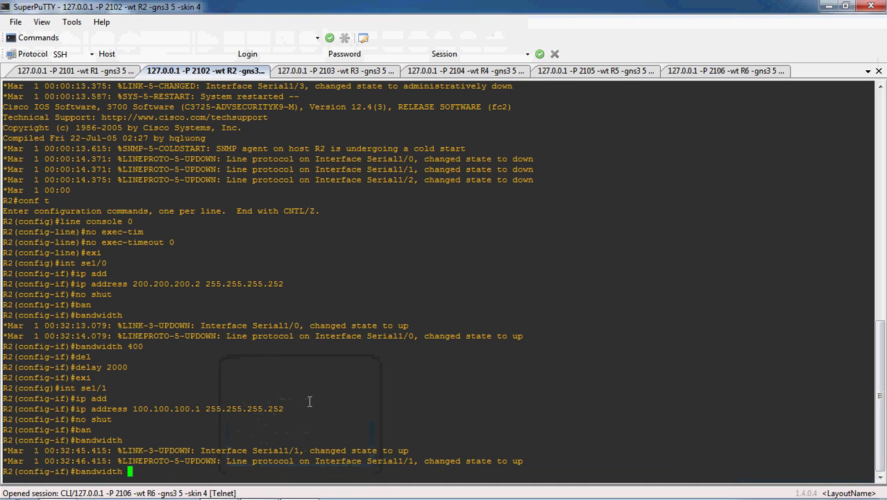
{"action": "type", "text": "100"}
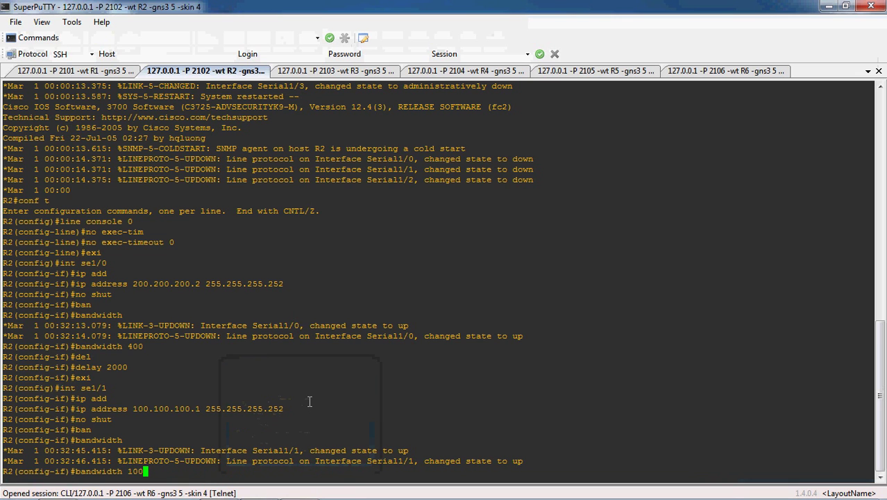
{"action": "type", "text": "0"}
{"action": "key", "text": "Return"}
Step: Set delay 2000 on R2's Serial1/1 and exit interface configuration
{"action": "type", "text": "del"}
{"action": "key", "text": "Tab"}
{"action": "type", "text": "2000"}
{"action": "key", "text": "Return"}
{"action": "type", "text": "exi"}
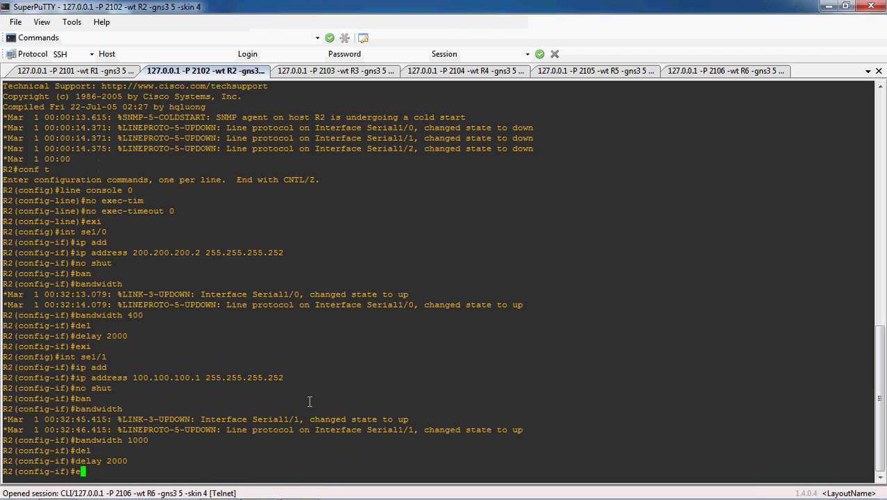
{"action": "key", "text": "Return"}
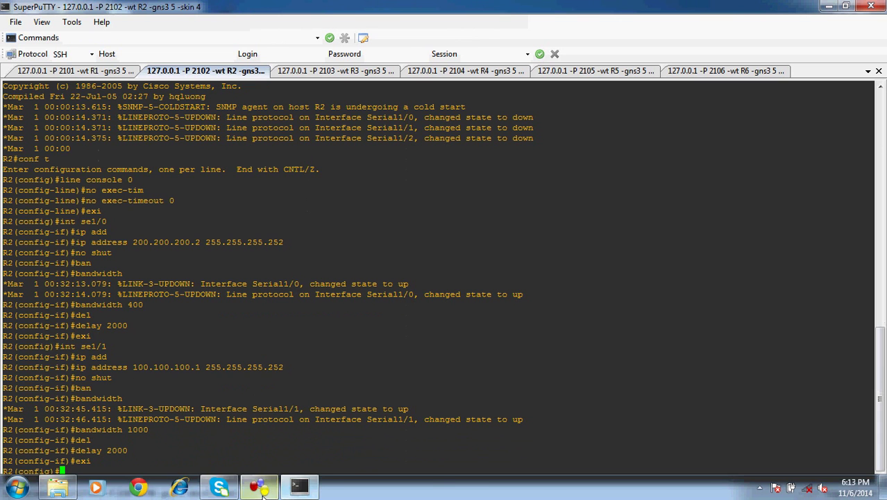
Step: Check the topology, then switch to the R3 console session
{"action": "left_click", "coordinate": [259, 488]}
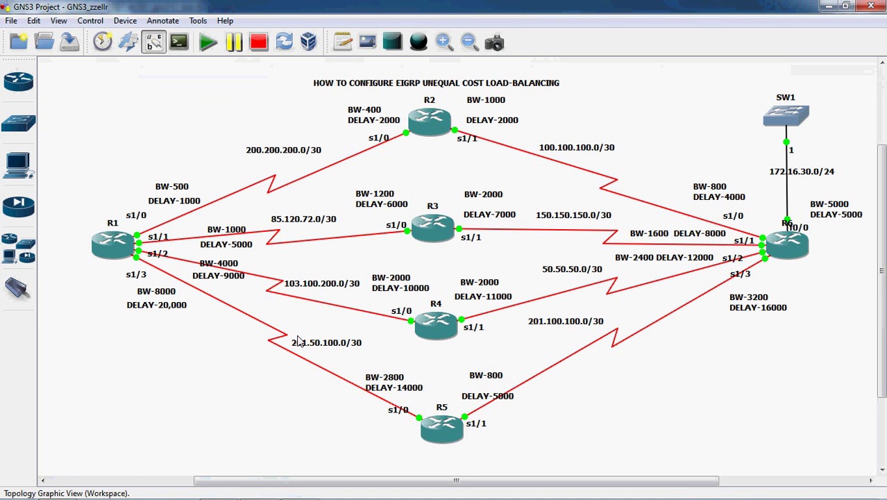
{"action": "left_click", "coordinate": [299, 490]}
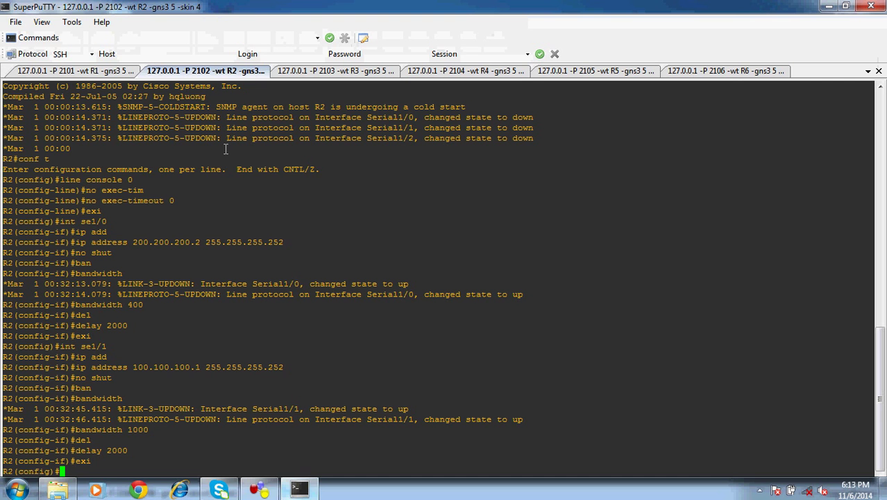
{"action": "left_click", "coordinate": [336, 74]}
Step: Assign 85.120.72.2 255.255.255.252 to R3's Serial1/0
{"action": "type", "text": "int"}
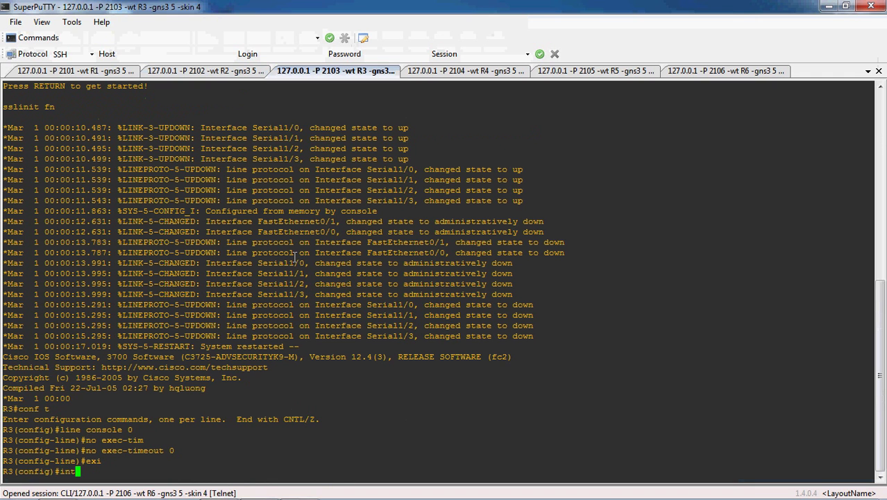
{"action": "type", "text": " se1/0"}
{"action": "key", "text": "Return"}
{"action": "type", "text": "ip add"}
{"action": "key", "text": "Tab"}
{"action": "key", "text": "Tab"}
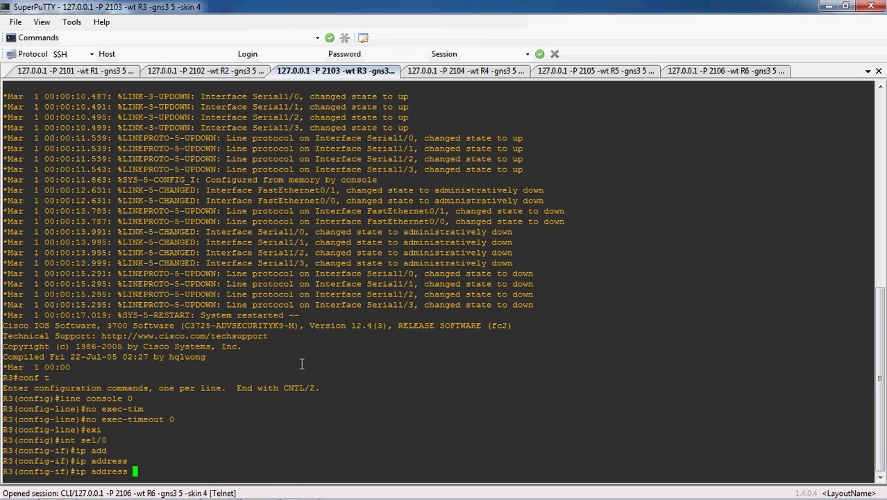
{"action": "left_click", "coordinate": [259, 491]}
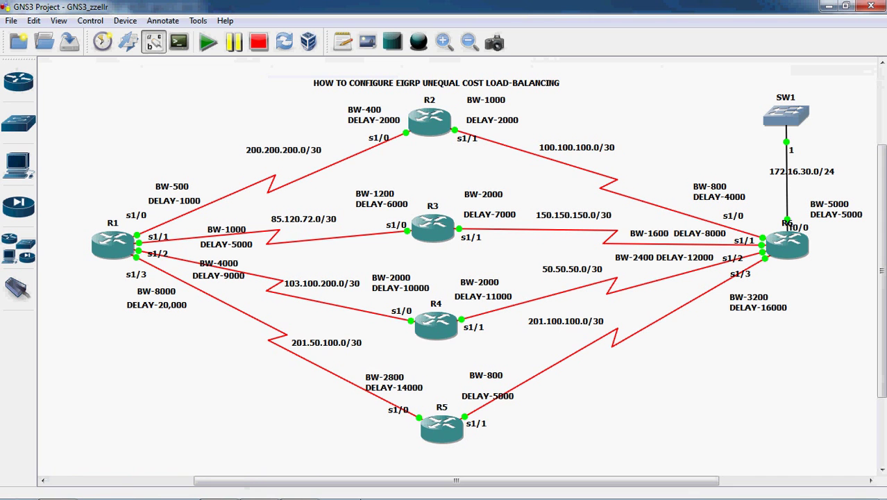
{"action": "left_click", "coordinate": [297, 488]}
{"action": "type", "text": "85."}
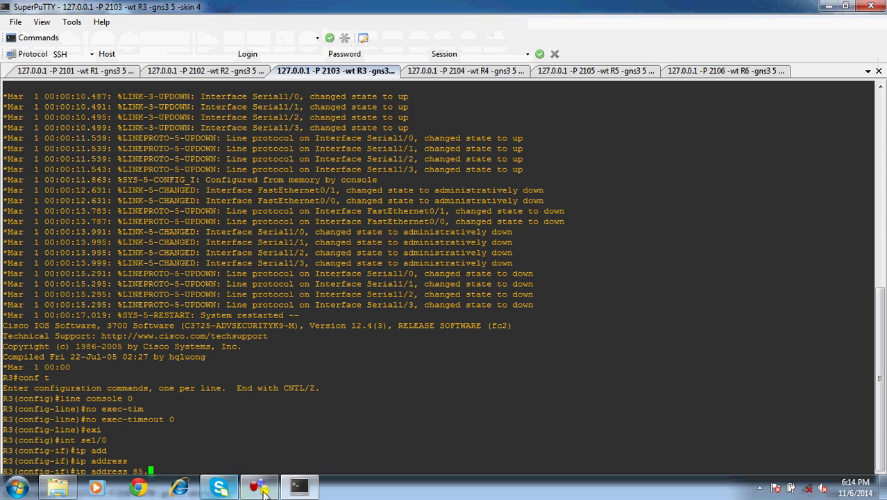
{"action": "left_click", "coordinate": [261, 489]}
{"action": "left_click", "coordinate": [300, 487]}
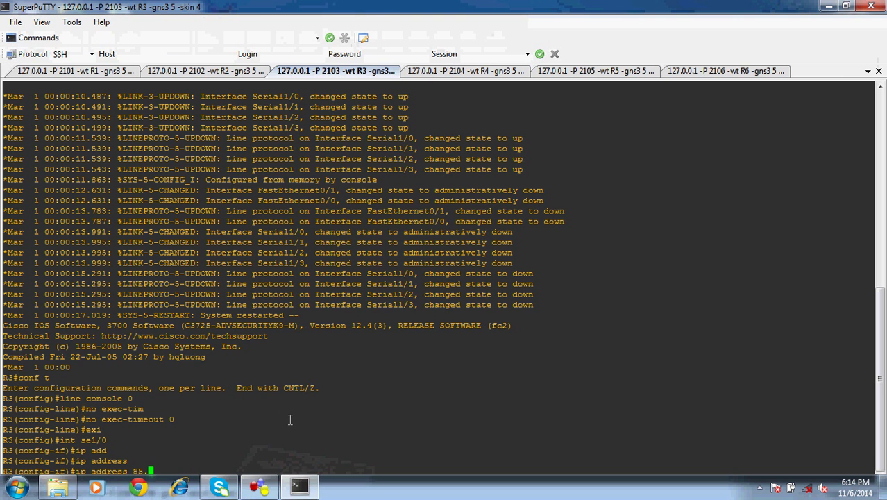
{"action": "type", "text": "120.7"}
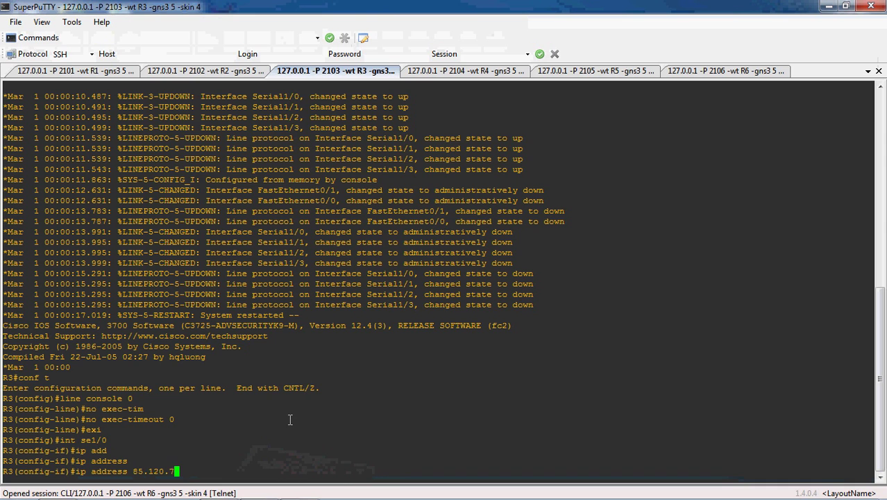
{"action": "type", "text": "2.2 255.255.255.252"}
{"action": "key", "text": "Return"}
Step: Enable Serial1/0 with no shutdown and set bandwidth 1200
{"action": "type", "text": "no shut"}
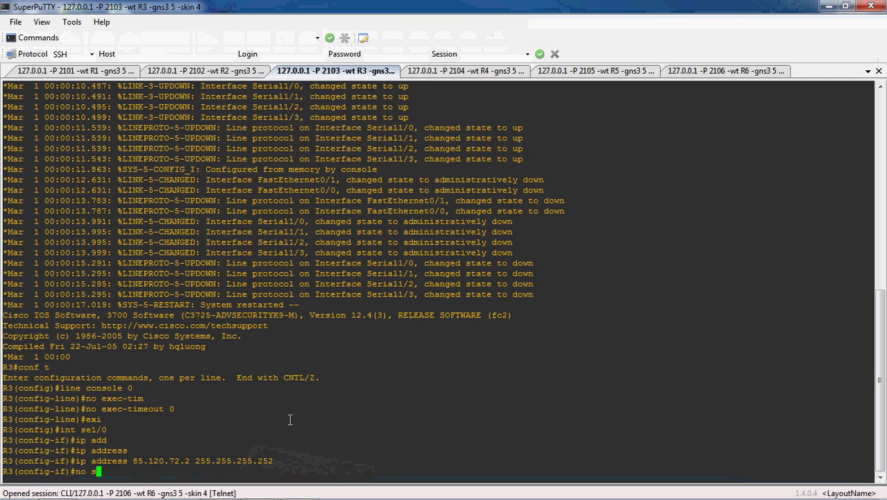
{"action": "key", "text": "Return"}
{"action": "type", "text": "ban"}
{"action": "key", "text": "Tab"}
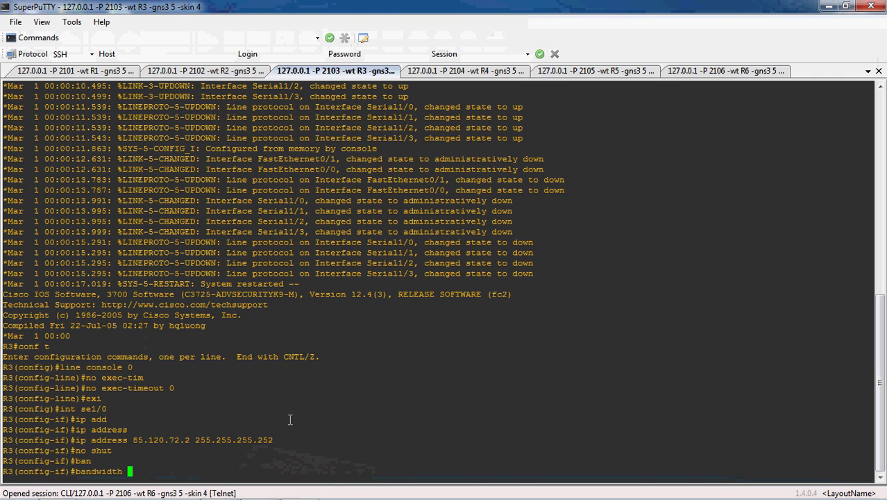
{"action": "left_click", "coordinate": [258, 488]}
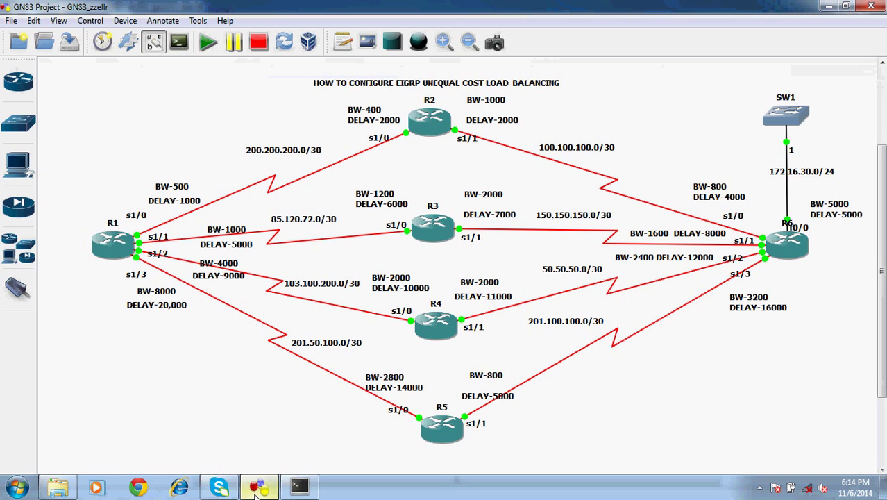
{"action": "left_click", "coordinate": [257, 490]}
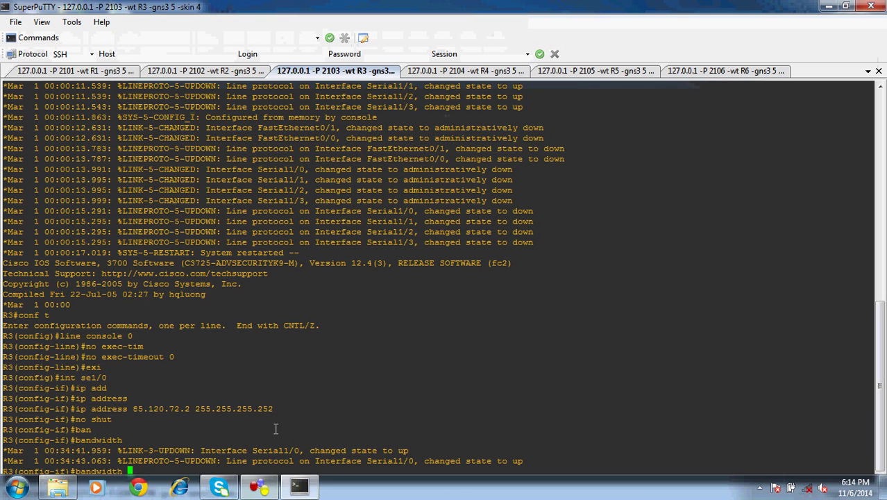
{"action": "type", "text": "1200"}
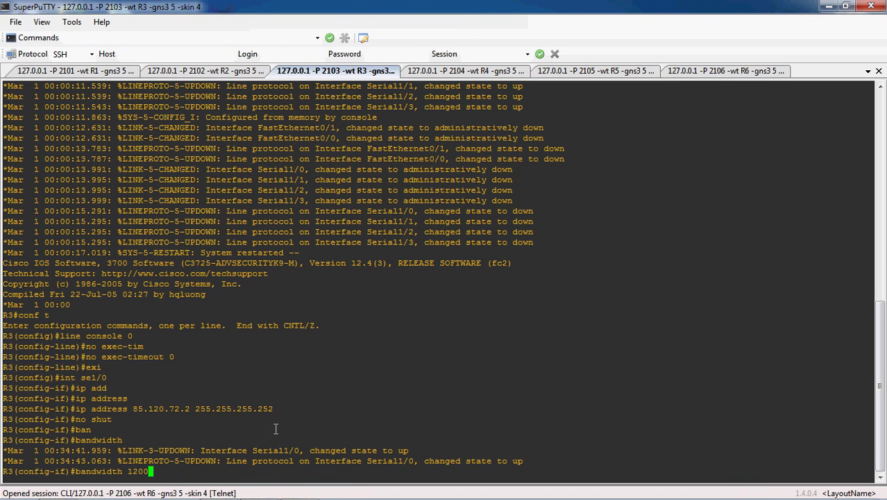
{"action": "key", "text": "Return"}
Step: Set delay 6000 on Serial1/0 and exit interface configuration
{"action": "type", "text": "del"}
{"action": "key", "text": "Tab"}
{"action": "type", "text": "6000"}
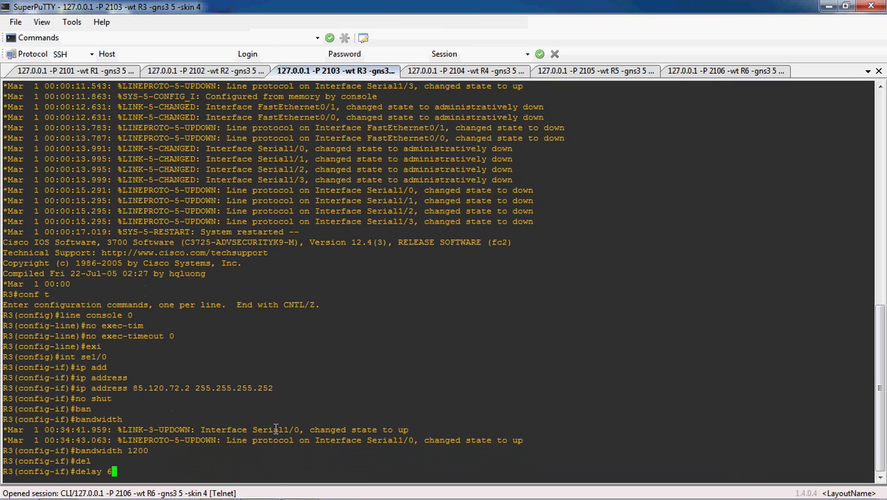
{"action": "key", "text": "Return"}
{"action": "type", "text": "exi"}
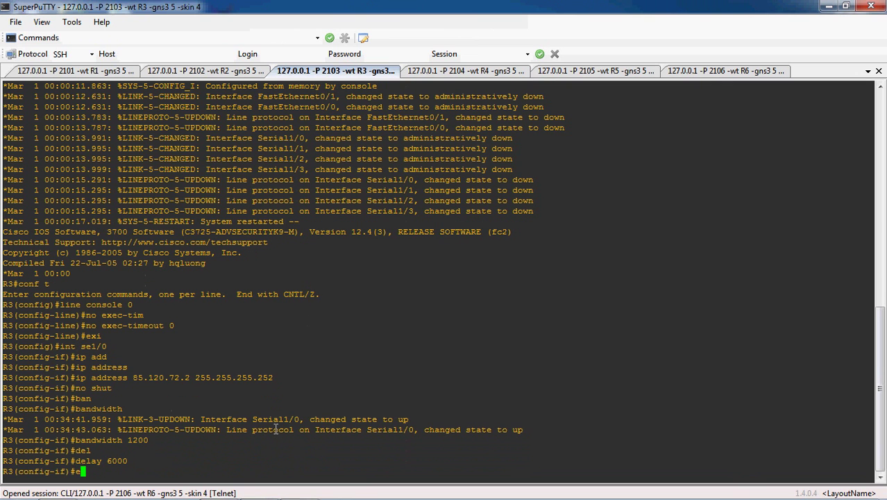
{"action": "key", "text": "Return"}
Step: Assign 150.150.150.1 255.255.255.252 to R3's Serial1/1
{"action": "type", "text": "it"}
{"action": "type", "text": "t se"}
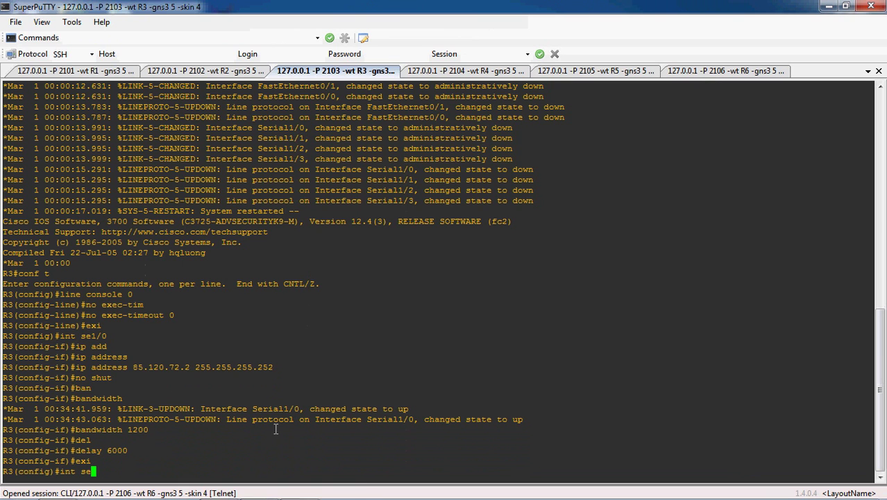
{"action": "type", "text": "1/1"}
{"action": "key", "text": "Return"}
{"action": "type", "text": "ip add"}
{"action": "key", "text": "Tab"}
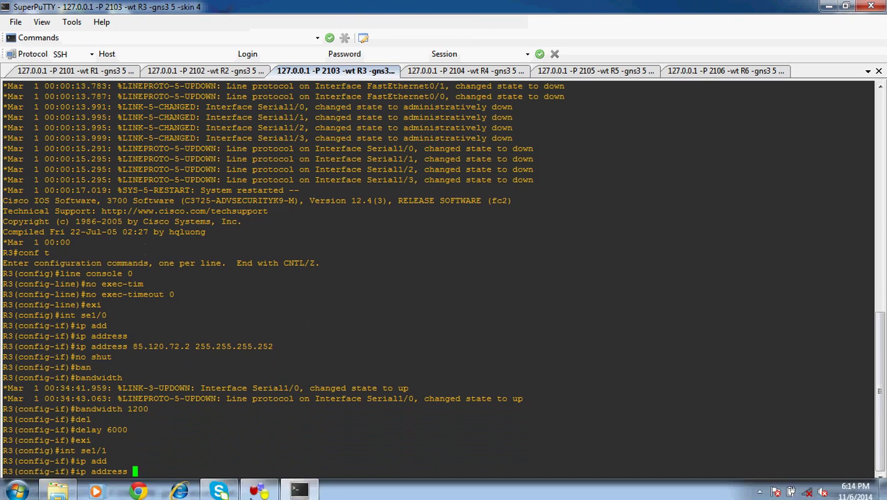
{"action": "left_click", "coordinate": [255, 490]}
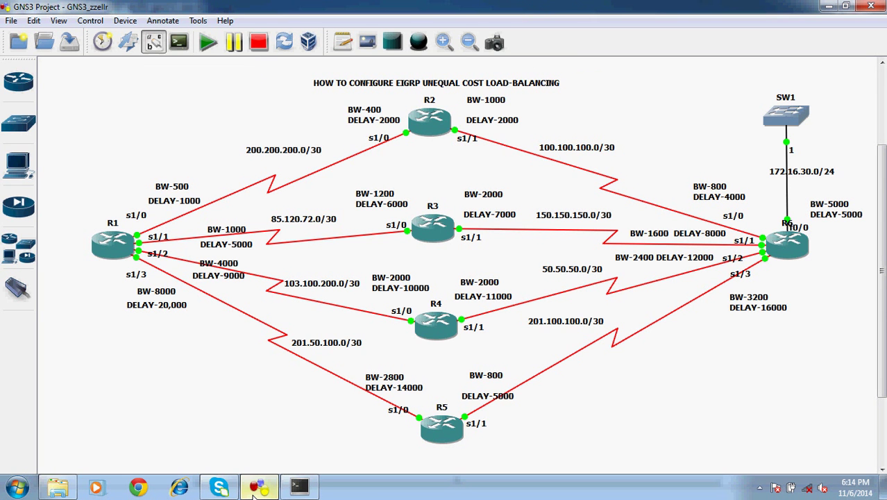
{"action": "left_click", "coordinate": [254, 490]}
{"action": "type", "text": "150.150.150"}
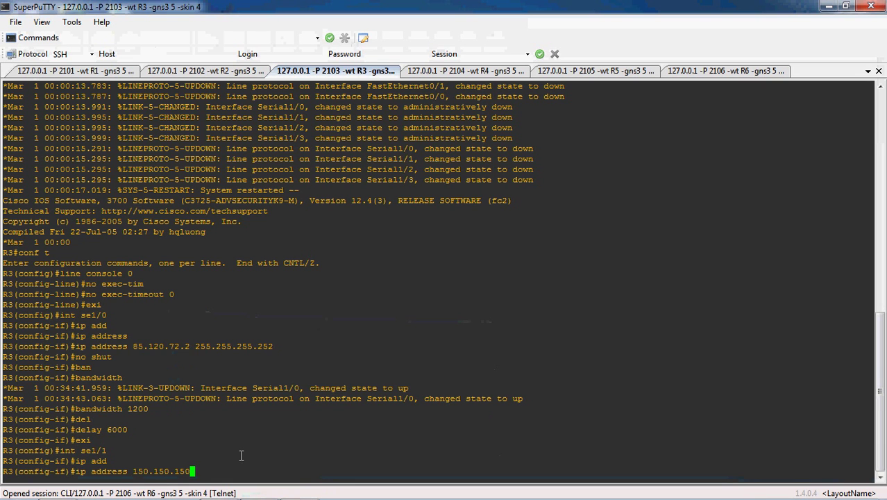
{"action": "type", "text": ".1 255.255.255.252"}
{"action": "key", "text": "Return"}
Step: Bring Serial1/1 up with no shutdown and set bandwidth 2000
{"action": "type", "text": "no shuut"}
{"action": "key", "text": "Return"}
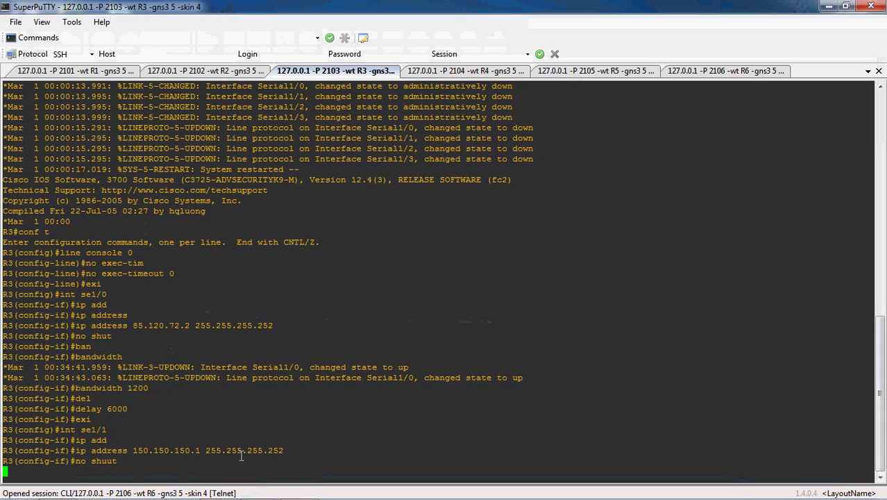
{"action": "type", "text": "no sht"}
{"action": "key", "text": "BackSpace"}
{"action": "key", "text": "BackSpace"}
{"action": "type", "text": "ut"}
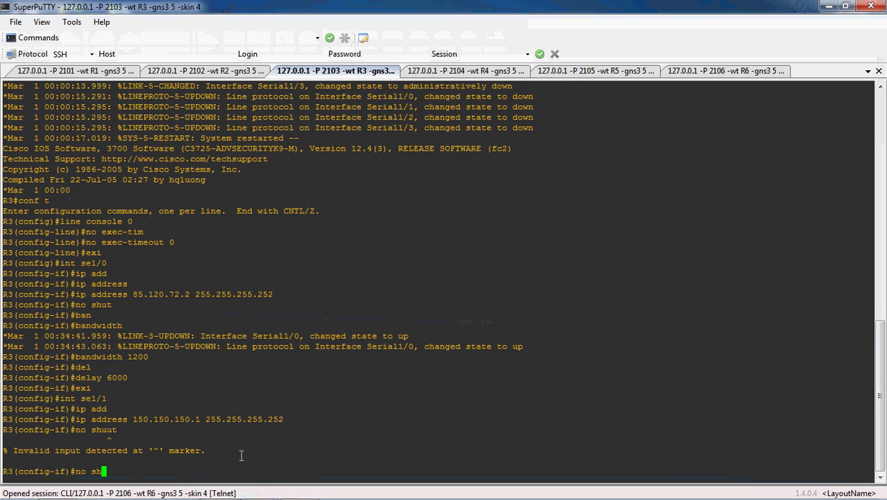
{"action": "key", "text": "Return"}
{"action": "type", "text": "ban"}
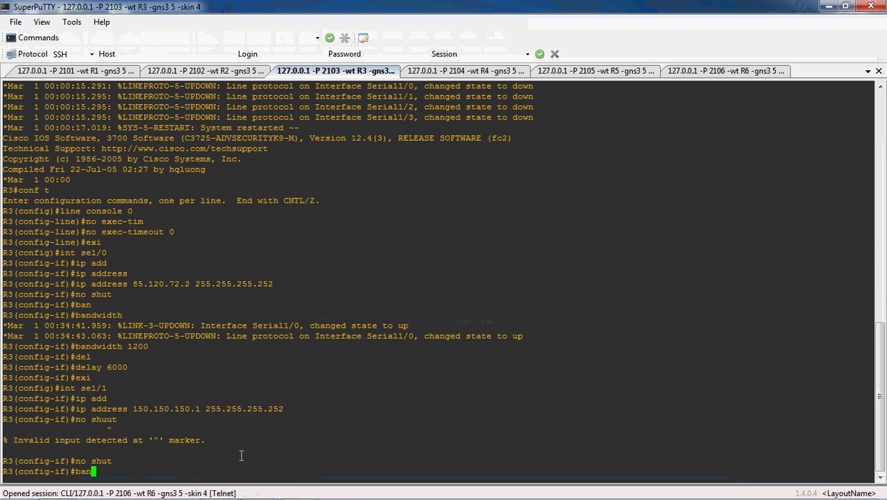
{"action": "key", "text": "Tab"}
{"action": "left_click", "coordinate": [258, 487]}
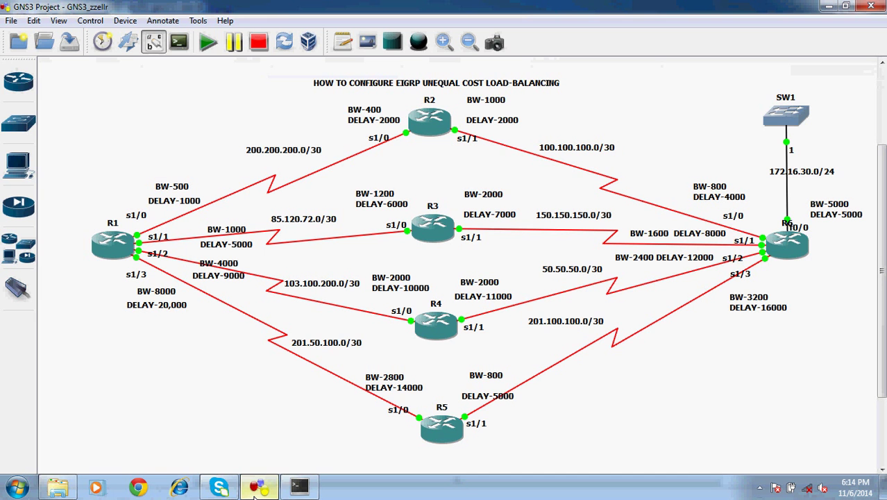
{"action": "left_click", "coordinate": [258, 487]}
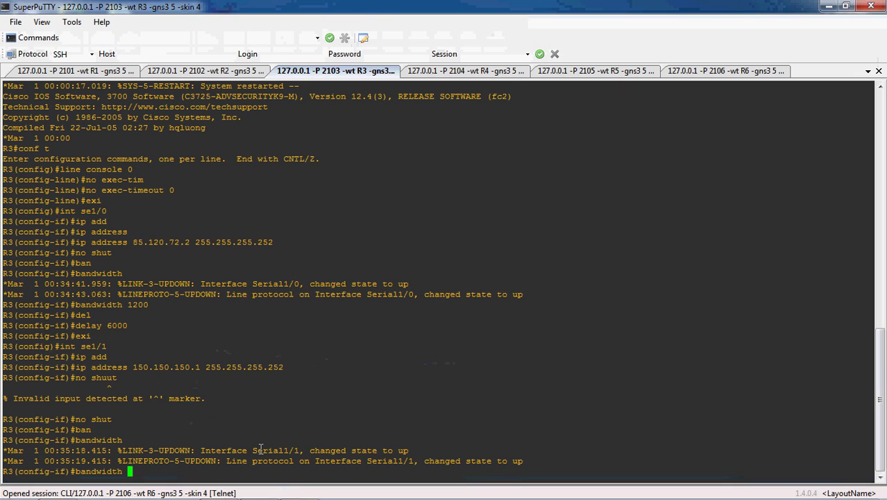
{"action": "type", "text": "2000"}
{"action": "key", "text": "Return"}
Step: Set delay 7000 on Serial1/1 and return to global configuration
{"action": "type", "text": "del"}
{"action": "key", "text": "Tab"}
{"action": "type", "text": "7000"}
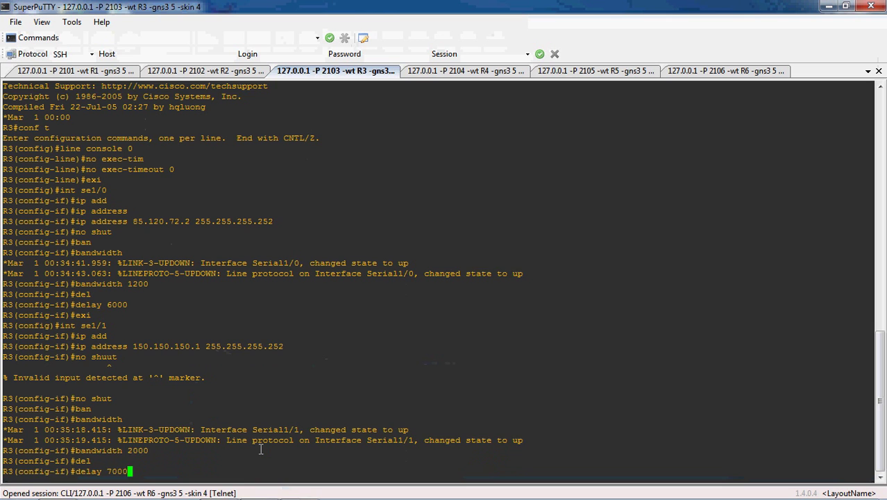
{"action": "key", "text": "Return"}
{"action": "type", "text": "exi"}
{"action": "key", "text": "Return"}
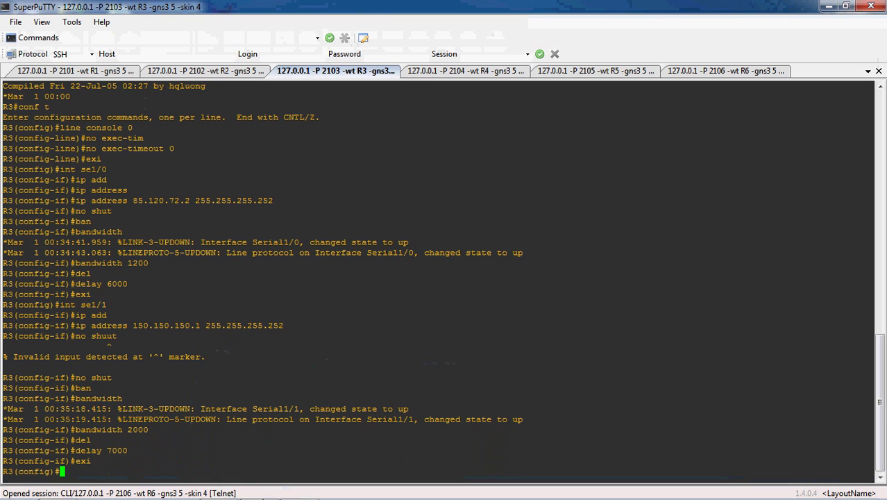
{"action": "left_click", "coordinate": [258, 487]}
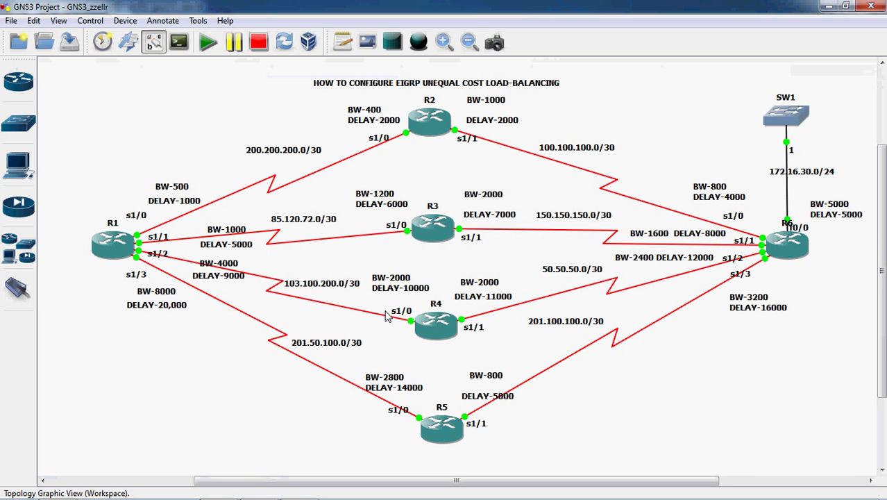
{"action": "left_click", "coordinate": [299, 488]}
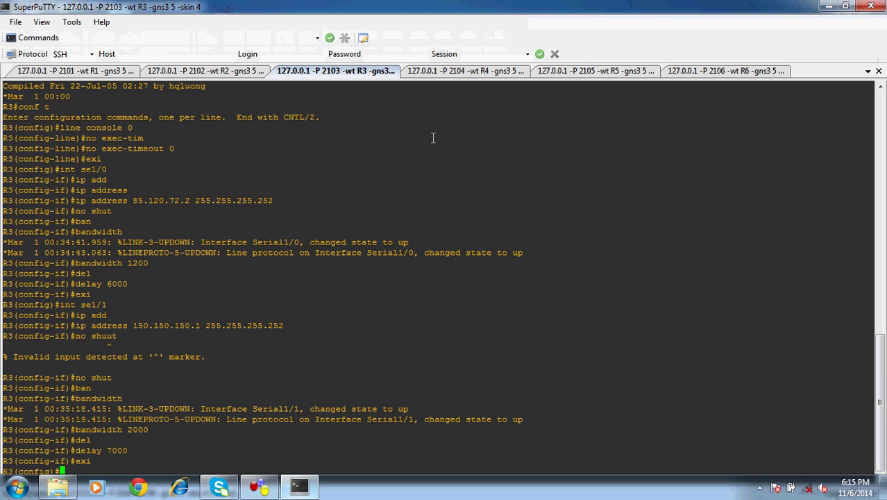
Step: On R4, assign 103.100.200.2 255.255.255.252 to Serial1/0
{"action": "left_click", "coordinate": [444, 71]}
{"action": "type", "text": "int se1/0"}
{"action": "key", "text": "Return"}
{"action": "type", "text": "ip add"}
{"action": "key", "text": "Tab"}
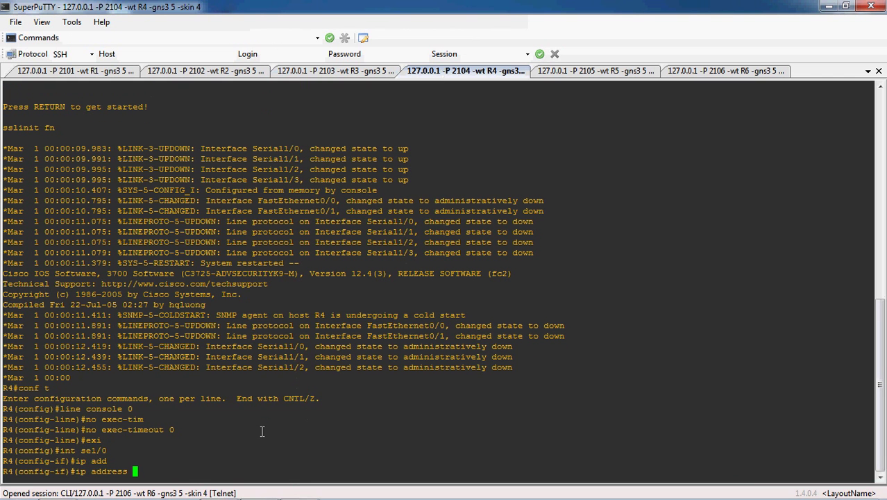
{"action": "left_click", "coordinate": [259, 488]}
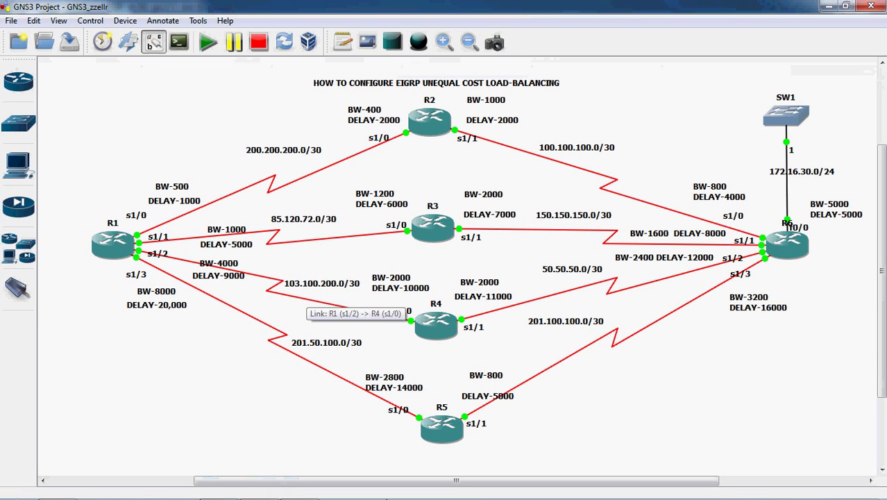
{"action": "left_click", "coordinate": [300, 489]}
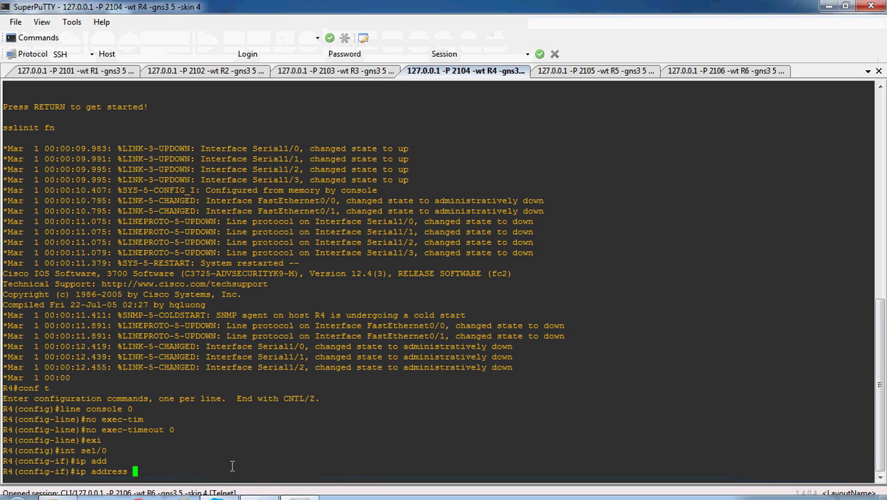
{"action": "type", "text": "3."}
{"action": "left_click", "coordinate": [255, 489]}
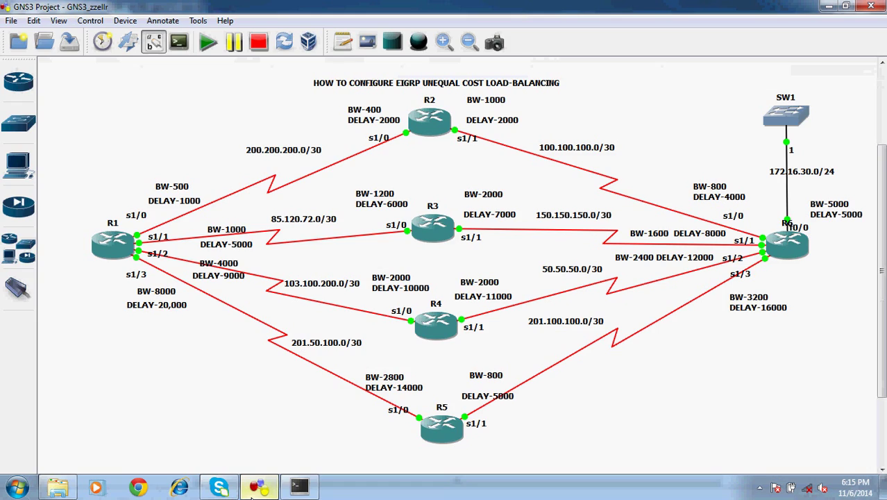
{"action": "left_click", "coordinate": [256, 489]}
{"action": "type", "text": "1"}
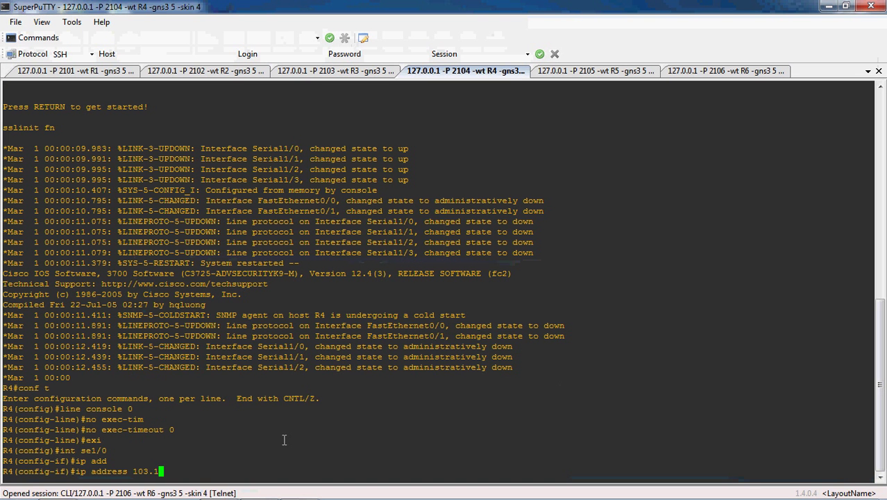
{"action": "type", "text": "00.200.2 255.255.255.252"}
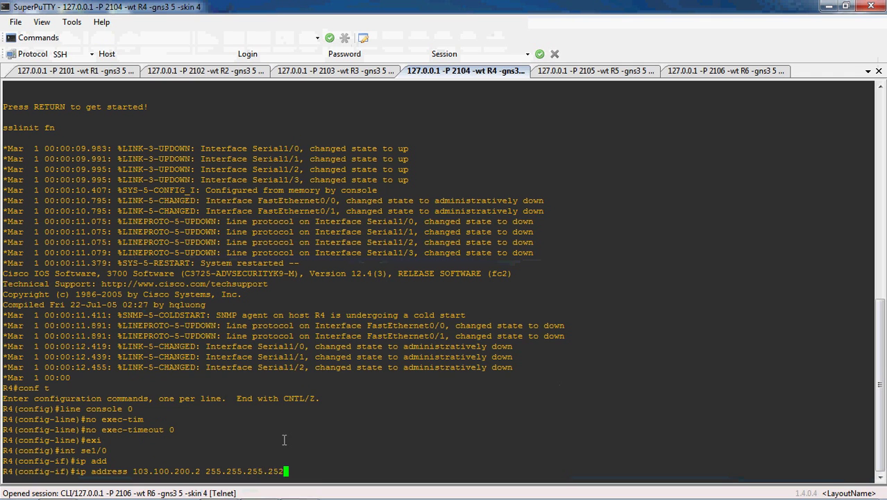
{"action": "key", "text": "Return"}
Step: Enable R4's Serial1/0 with no shutdown and set bandwidth 2000
{"action": "type", "text": "no shut"}
{"action": "key", "text": "Return"}
{"action": "type", "text": "ban"}
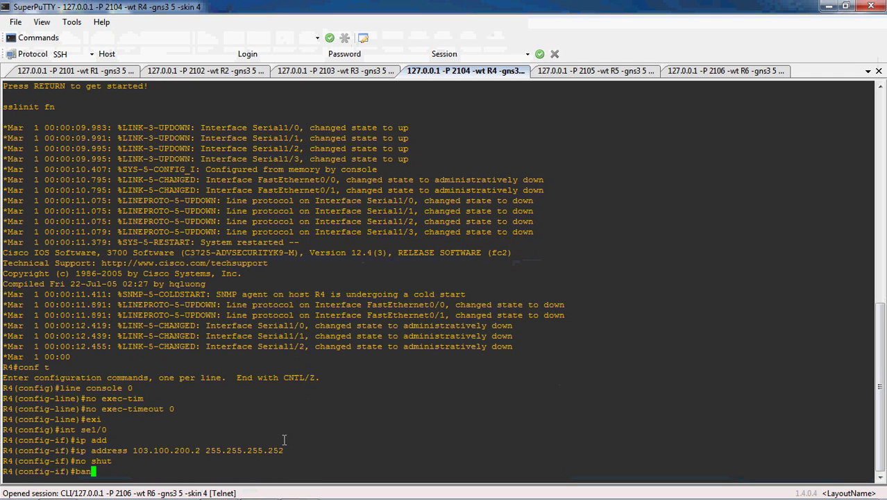
{"action": "key", "text": "Tab"}
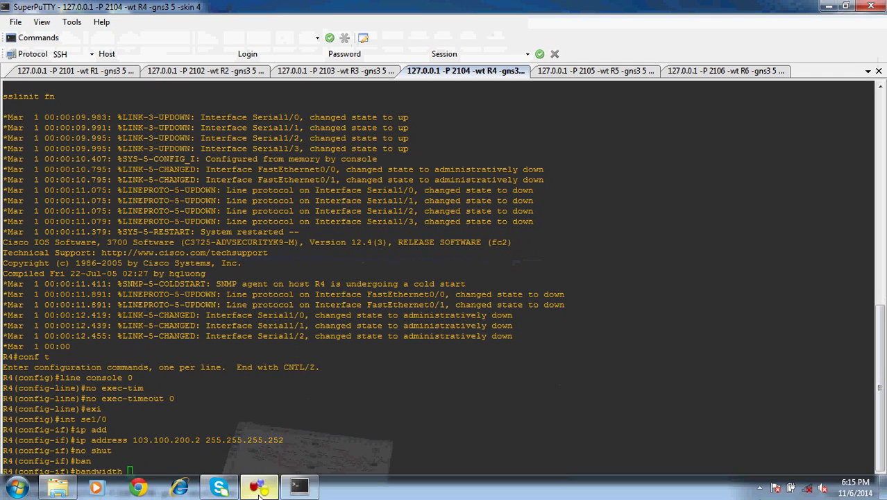
{"action": "left_click", "coordinate": [299, 492]}
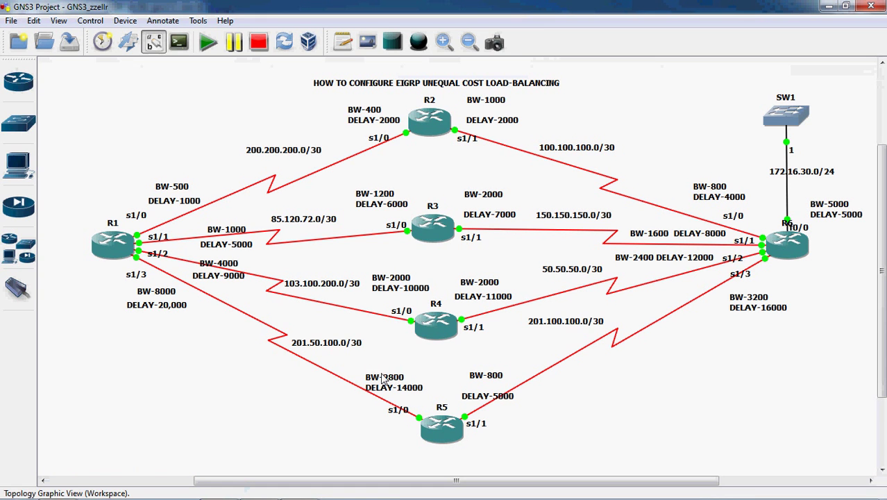
{"action": "left_click", "coordinate": [293, 493]}
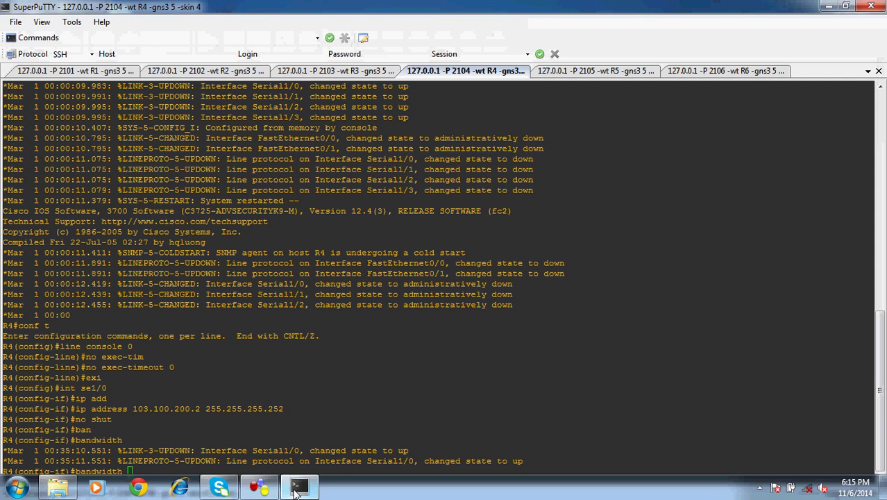
{"action": "type", "text": "200"}
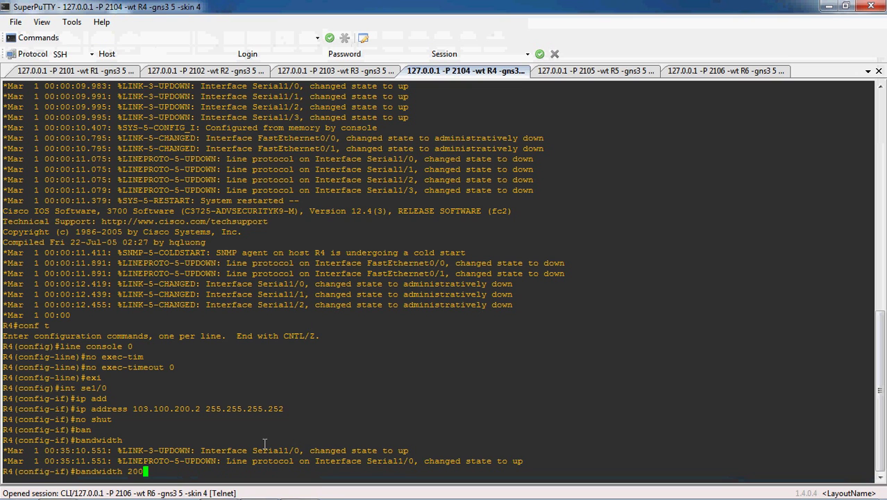
{"action": "type", "text": "0"}
{"action": "key", "text": "Return"}
Step: Set delay 10000 on Serial1/0 and exit interface configuration
{"action": "type", "text": "del"}
{"action": "key", "text": "Tab"}
{"action": "type", "text": "10000"}
{"action": "key", "text": "Return"}
{"action": "type", "text": "exi"}
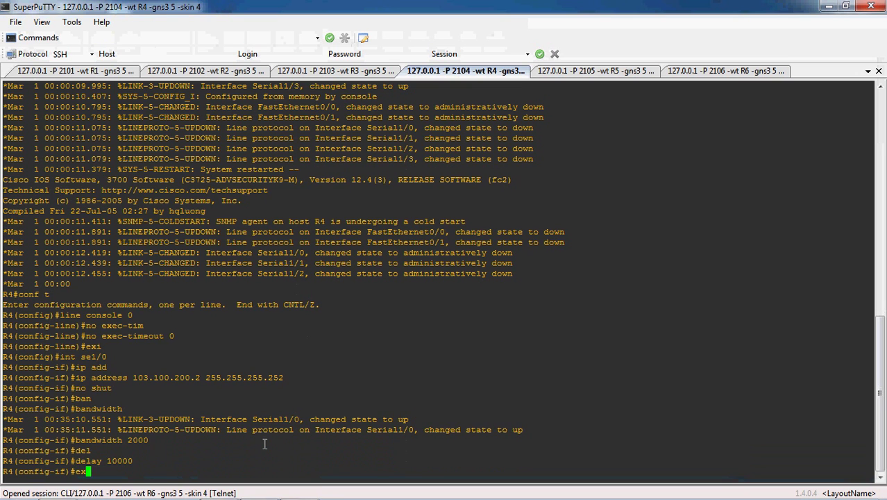
{"action": "key", "text": "Return"}
Step: Assign 50.50.50.1 255.255.255.252 to R4's Serial1/1
{"action": "type", "text": "int se1/1"}
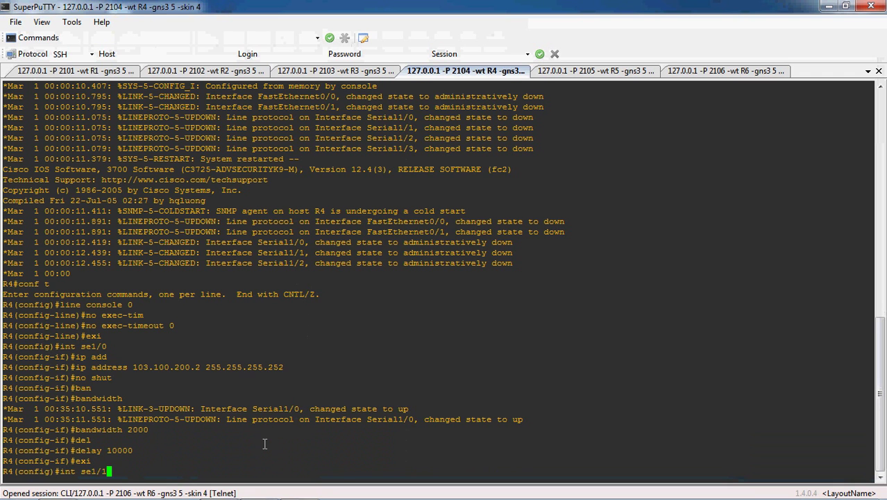
{"action": "key", "text": "Return"}
{"action": "type", "text": "ip address"}
{"action": "key", "text": "Tab"}
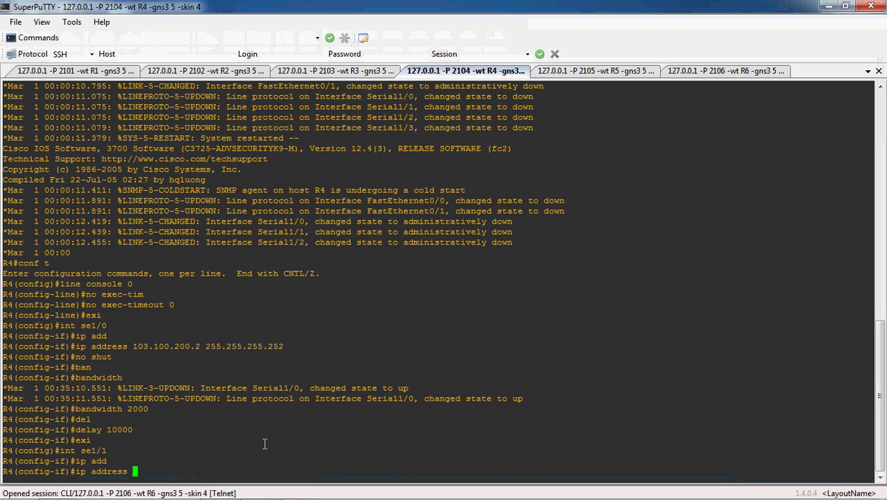
{"action": "key", "text": "Return"}
{"action": "key", "text": "Up"}
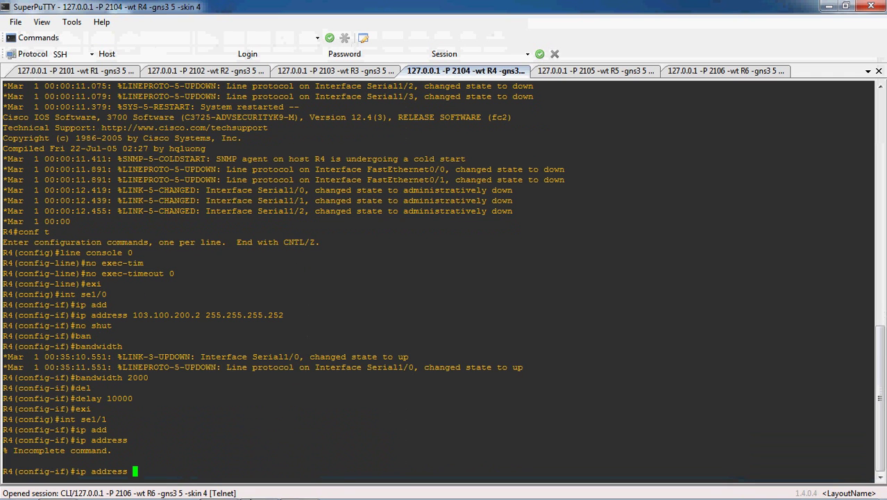
{"action": "left_click", "coordinate": [261, 488]}
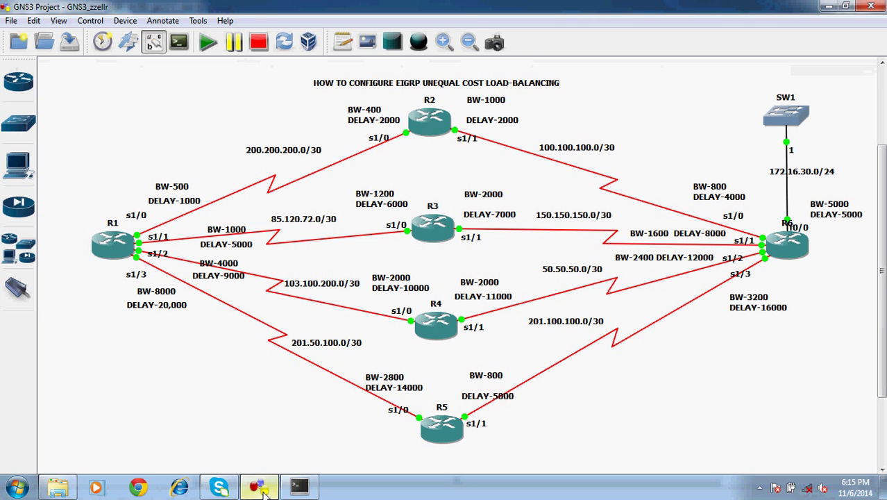
{"action": "left_click", "coordinate": [261, 488]}
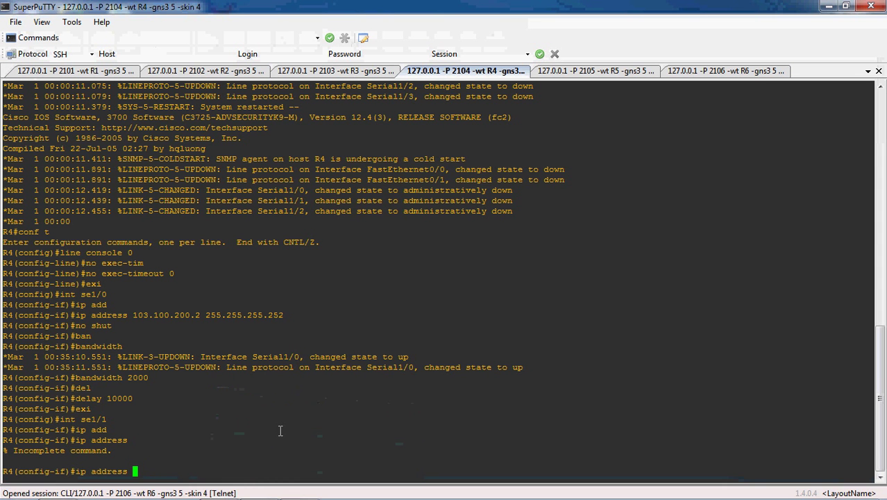
{"action": "type", "text": "50.50.50.1 255.255.25"}
{"action": "key", "text": "Home"}
{"action": "key", "text": "BackSpace"}
{"action": "key", "text": "BackSpace"}
{"action": "key", "text": "BackSpace"}
{"action": "type", "text": "5.2"}
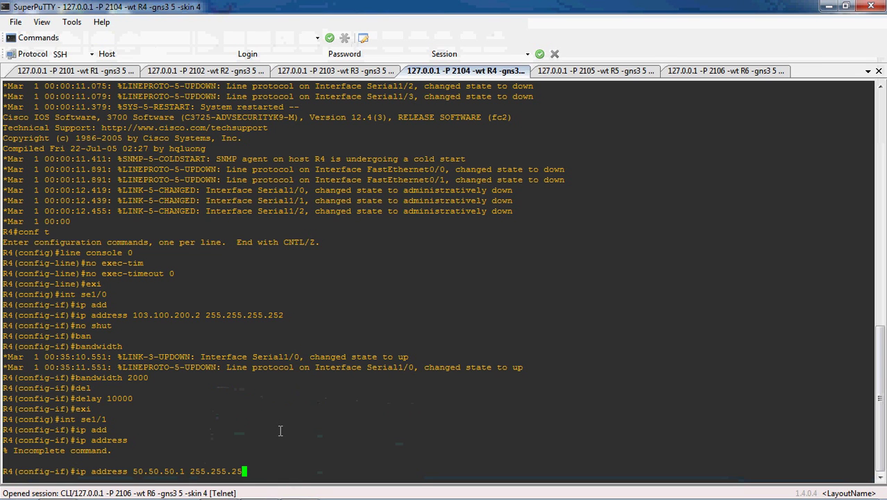
{"action": "type", "text": "52"}
{"action": "key", "text": "Return"}
Step: Enable Serial1/1 with no shutdown and set bandwidth 2000
{"action": "type", "text": "no shut"}
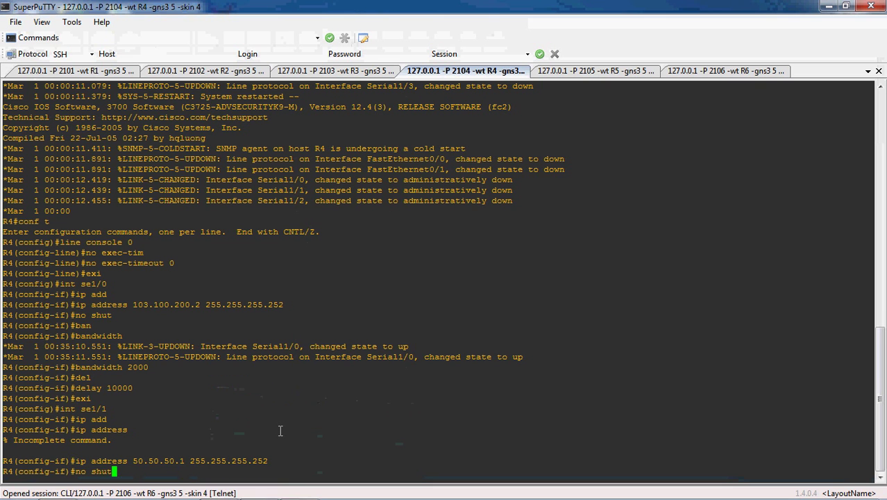
{"action": "key", "text": "Return"}
{"action": "type", "text": "ban"}
{"action": "key", "text": "Tab"}
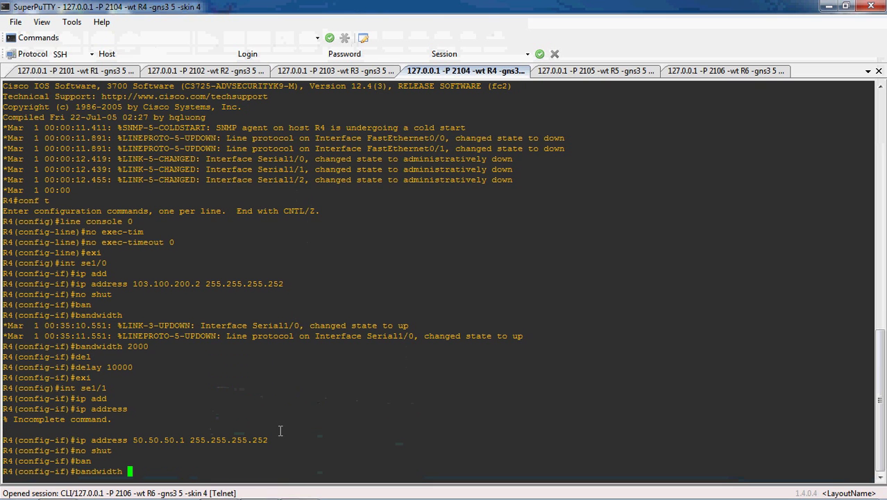
{"action": "left_click", "coordinate": [260, 490]}
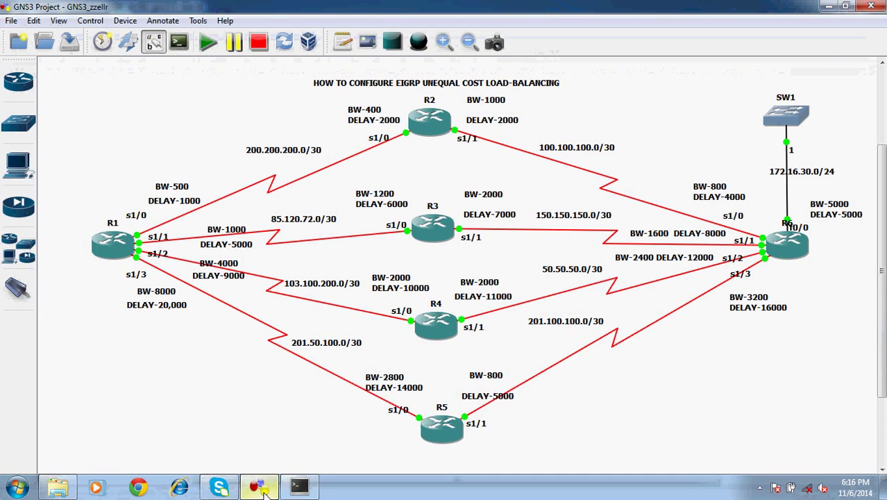
{"action": "left_click", "coordinate": [260, 490]}
{"action": "type", "text": "2000"}
{"action": "key", "text": "Return"}
Step: Set delay 11000 on Serial1/1 and exit interface configuration
{"action": "type", "text": "del"}
{"action": "key", "text": "Tab"}
{"action": "type", "text": "11000"}
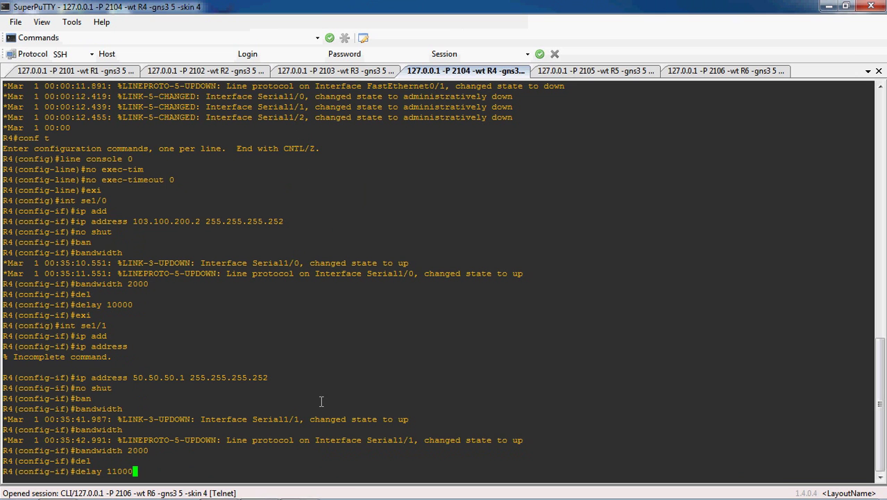
{"action": "key", "text": "Return"}
{"action": "type", "text": "exi"}
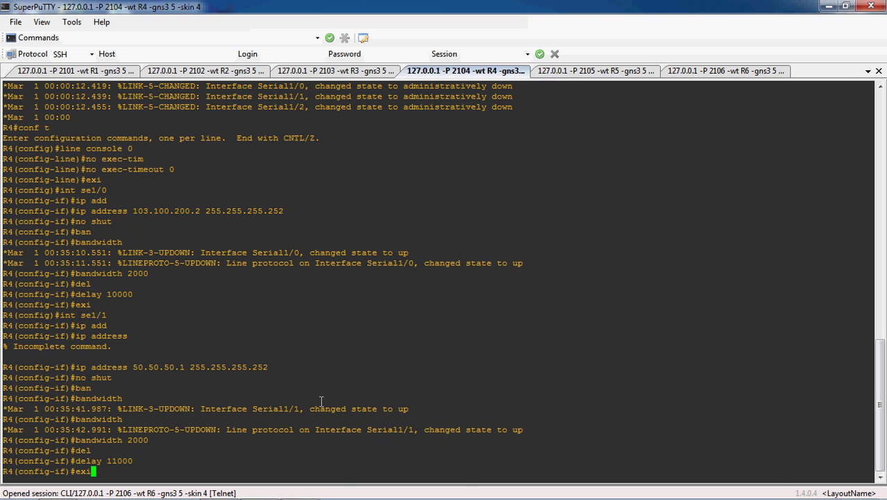
{"action": "key", "text": "Return"}
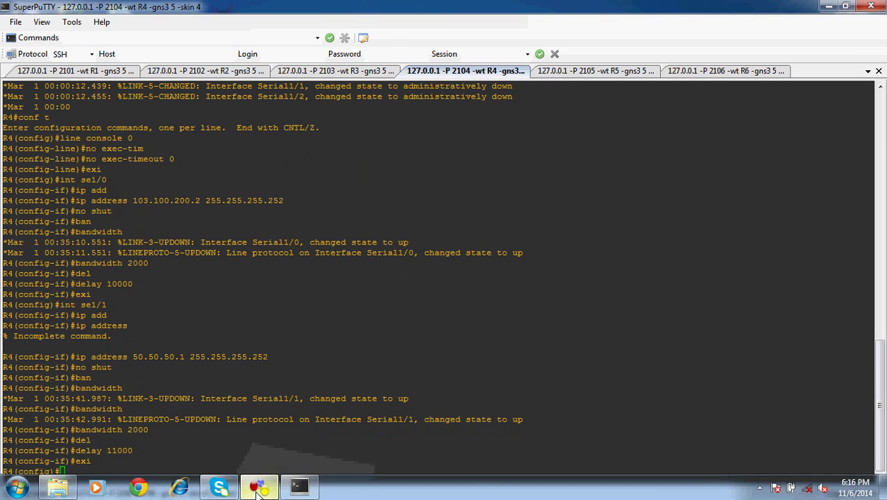
{"action": "left_click", "coordinate": [259, 493]}
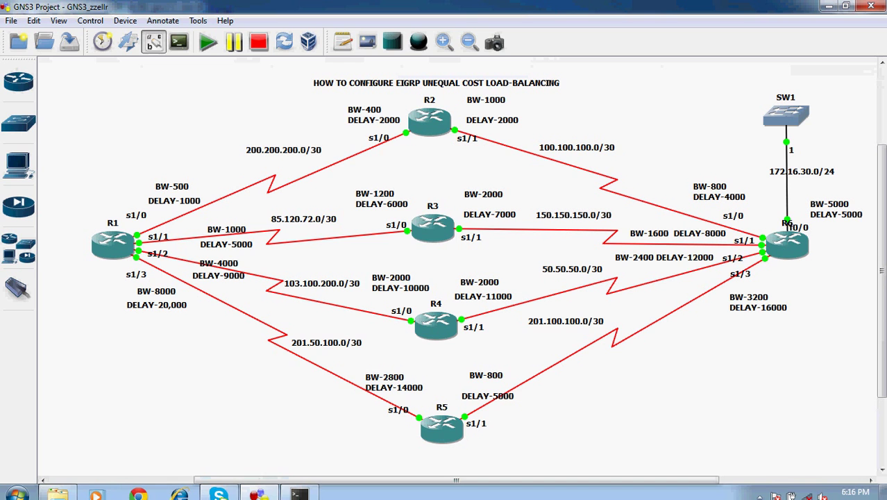
{"action": "left_click", "coordinate": [299, 493]}
Step: On R5, assign Serial1/0 the address 201.50.100.2 255.255.255.252
{"action": "left_click", "coordinate": [567, 70]}
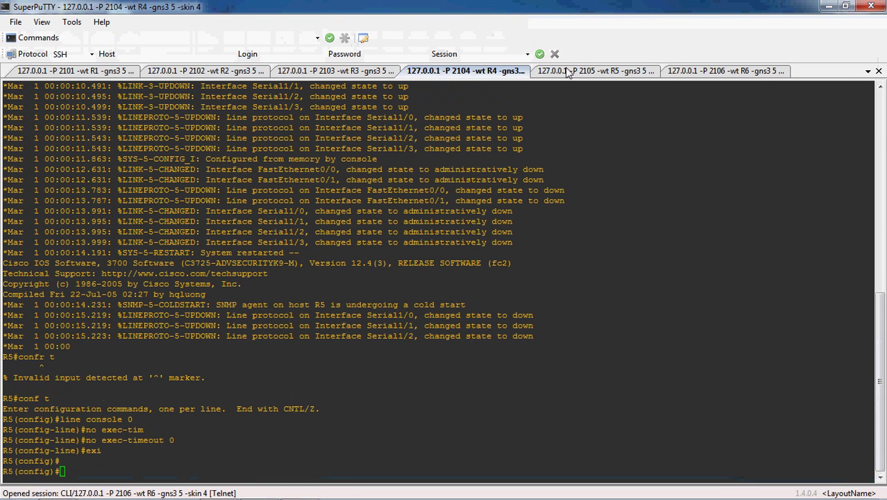
{"action": "type", "text": "int se1/0"}
{"action": "key", "text": "Return"}
{"action": "type", "text": "ip add"}
{"action": "key", "text": "Tab"}
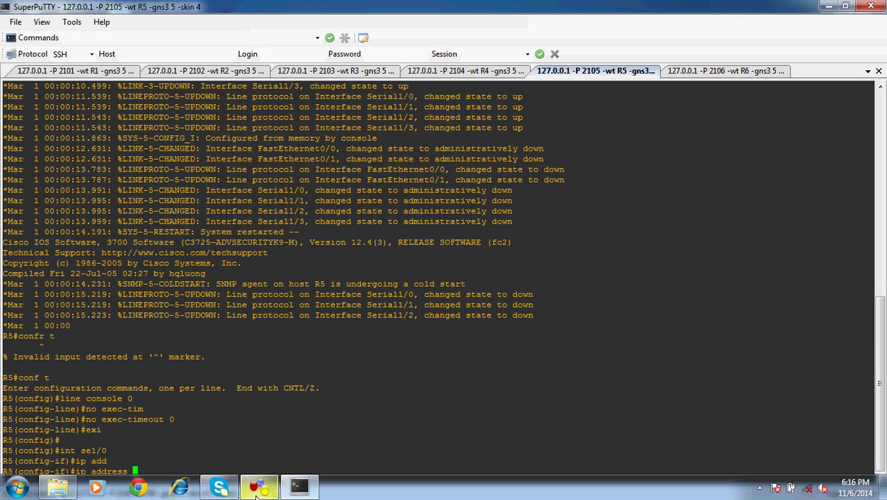
{"action": "left_click", "coordinate": [257, 489]}
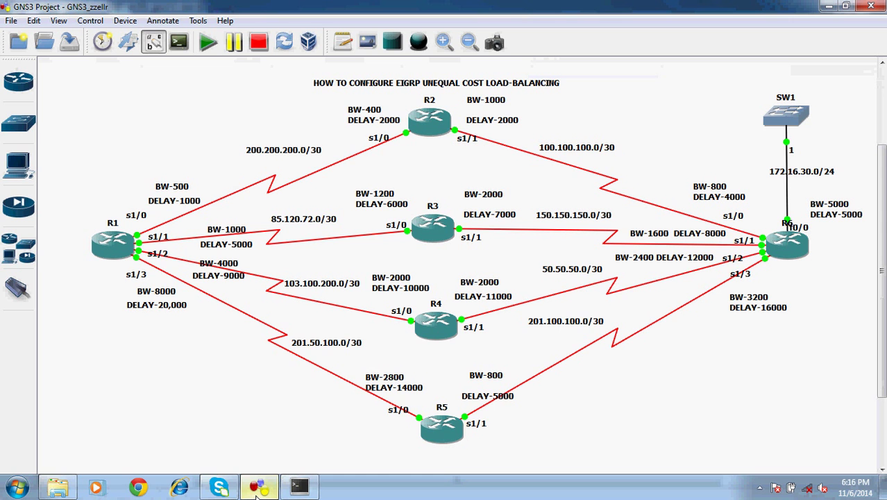
{"action": "left_click", "coordinate": [257, 490]}
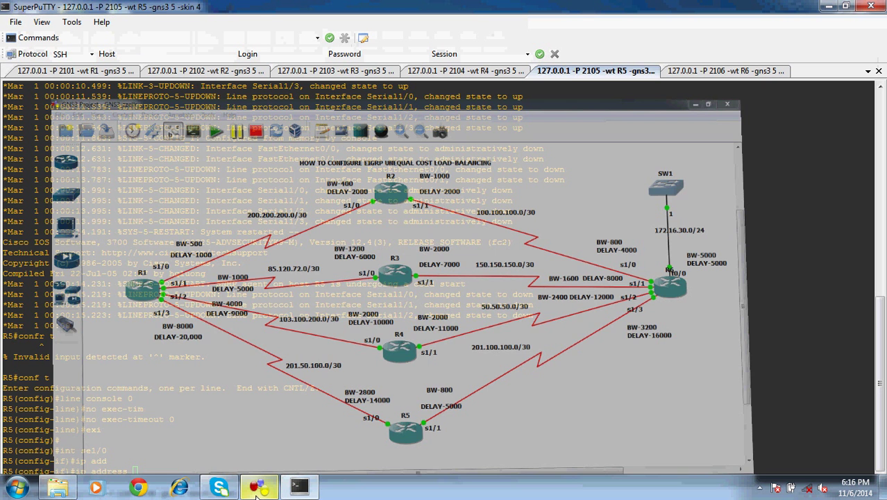
{"action": "type", "text": "201.50.100.2"}
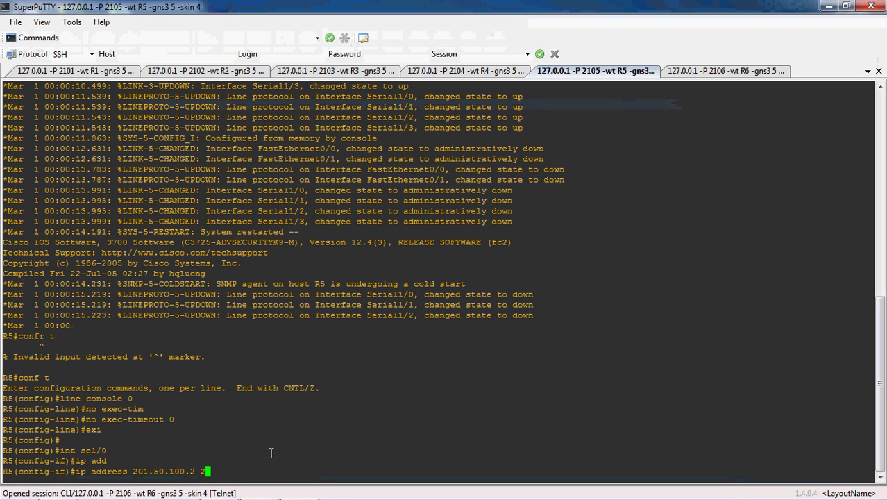
{"action": "type", "text": "255.255.252"}
{"action": "key", "text": "Return"}
Step: Bring Serial1/0 up with no shut and set its bandwidth to 2800
{"action": "type", "text": "nos hu"}
{"action": "key", "text": "BackSpace"}
{"action": "key", "text": "BackSpace"}
{"action": "key", "text": "BackSpace"}
{"action": "key", "text": "BackSpace"}
{"action": "type", "text": "shut"}
{"action": "key", "text": "Return"}
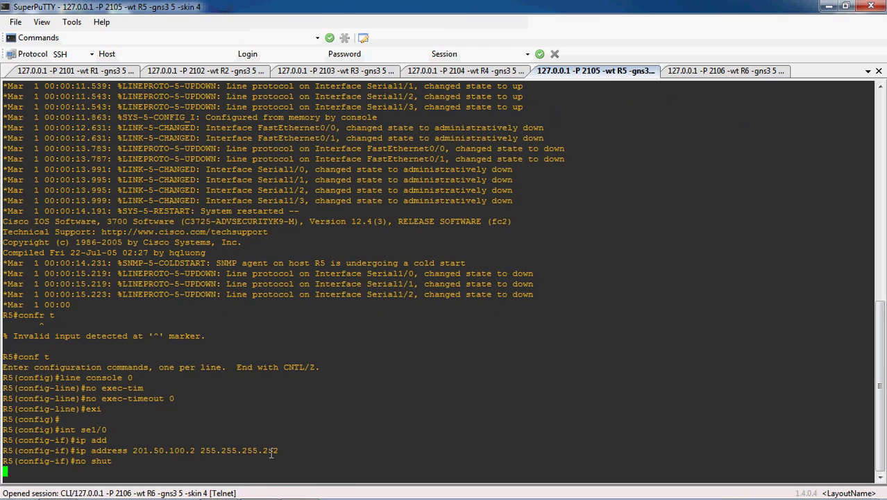
{"action": "type", "text": "ban"}
{"action": "key", "text": "Tab"}
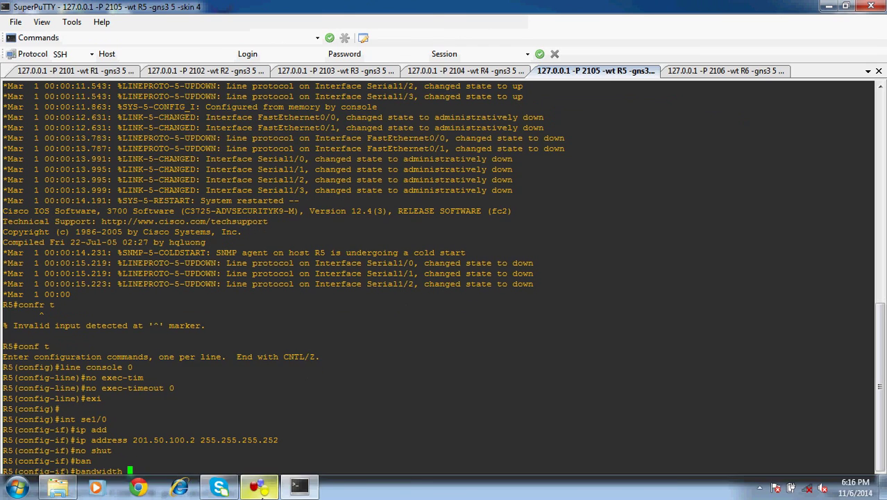
{"action": "left_click", "coordinate": [260, 488]}
{"action": "left_click", "coordinate": [300, 487]}
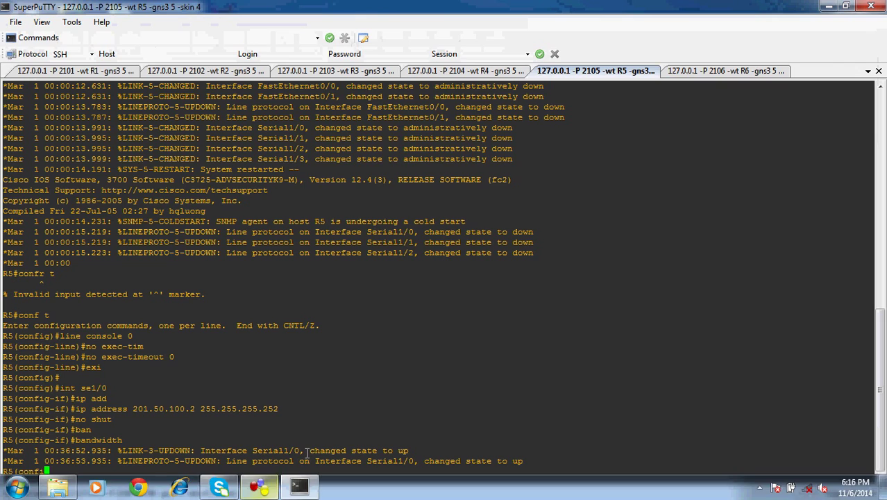
{"action": "type", "text": "2800"}
{"action": "key", "text": "Return"}
Step: Set Serial1/0's delay to 14000 and exit interface configuration
{"action": "type", "text": "del"}
{"action": "key", "text": "Tab"}
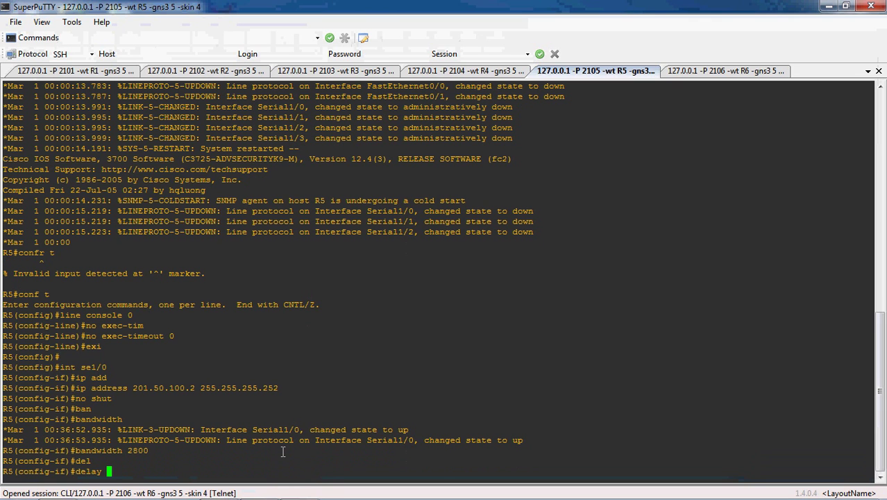
{"action": "type", "text": "14000"}
{"action": "key", "text": "Return"}
{"action": "type", "text": "exi"}
{"action": "key", "text": "Return"}
Step: On R5, assign Serial1/1 the address 201.100.100.1 255.255.255.252
{"action": "type", "text": "int se"}
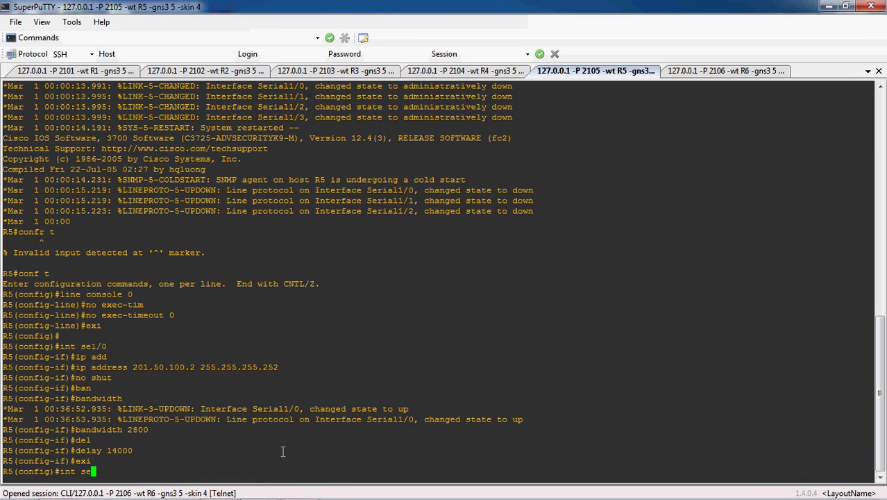
{"action": "type", "text": "1/1"}
{"action": "key", "text": "Return"}
{"action": "type", "text": "ip adde"}
{"action": "key", "text": "Tab"}
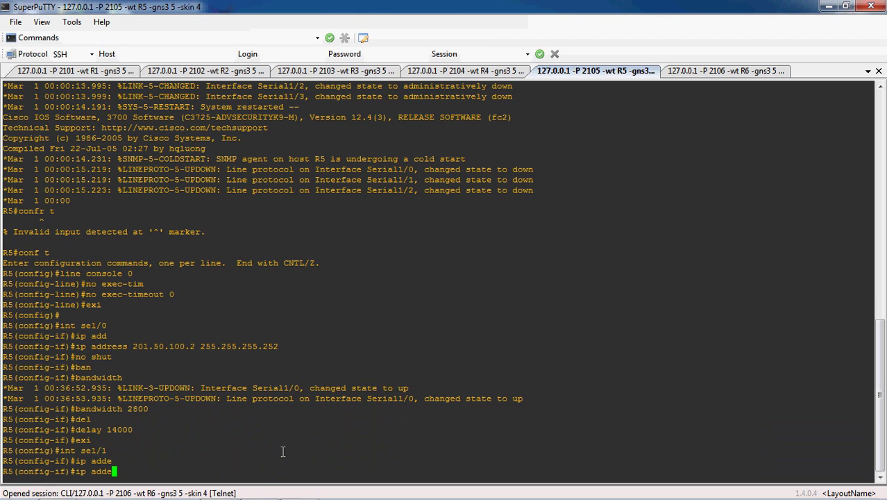
{"action": "key", "text": "BackSpace"}
{"action": "key", "text": "Tab"}
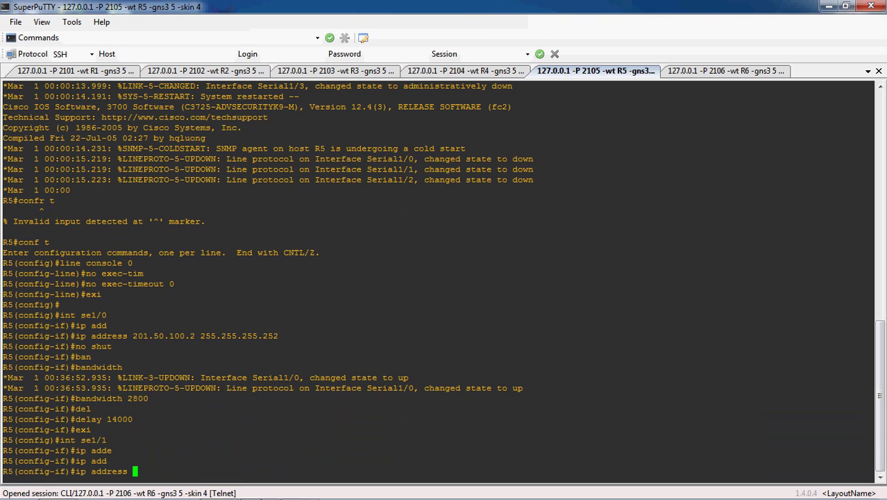
{"action": "left_click", "coordinate": [259, 488]}
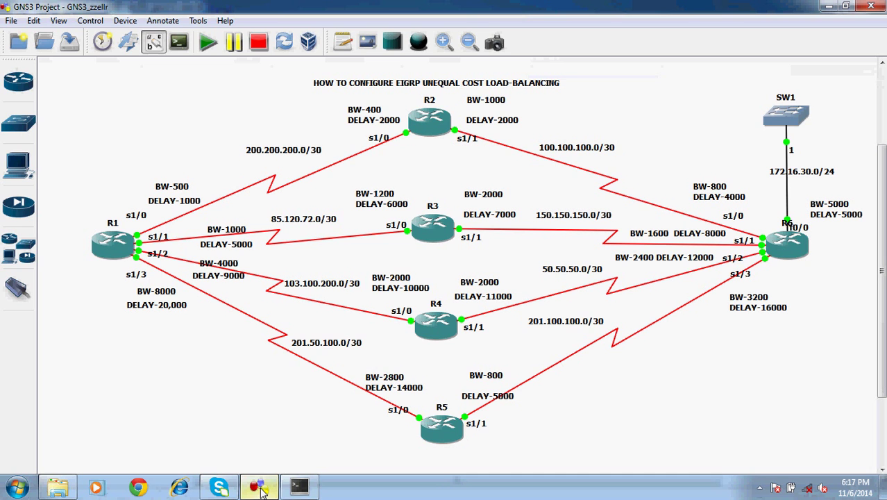
{"action": "left_click", "coordinate": [259, 488]}
{"action": "type", "text": "201.100.100.1 255."}
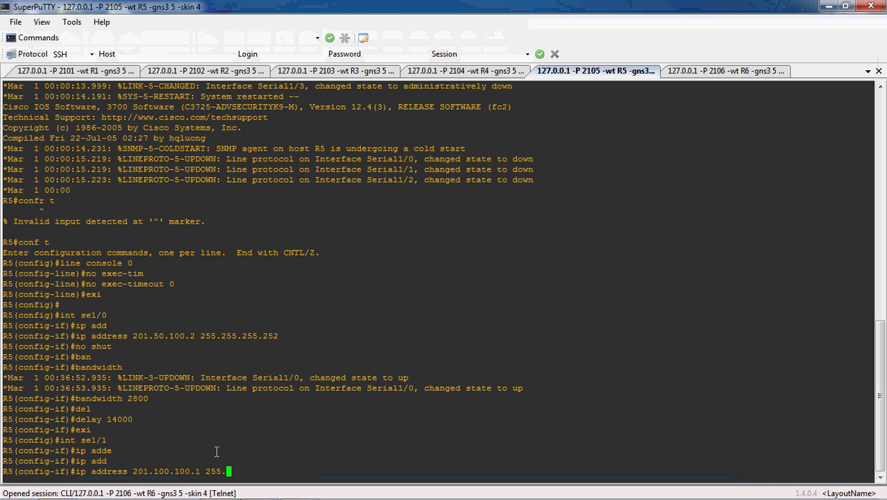
{"action": "type", "text": "255.255.252"}
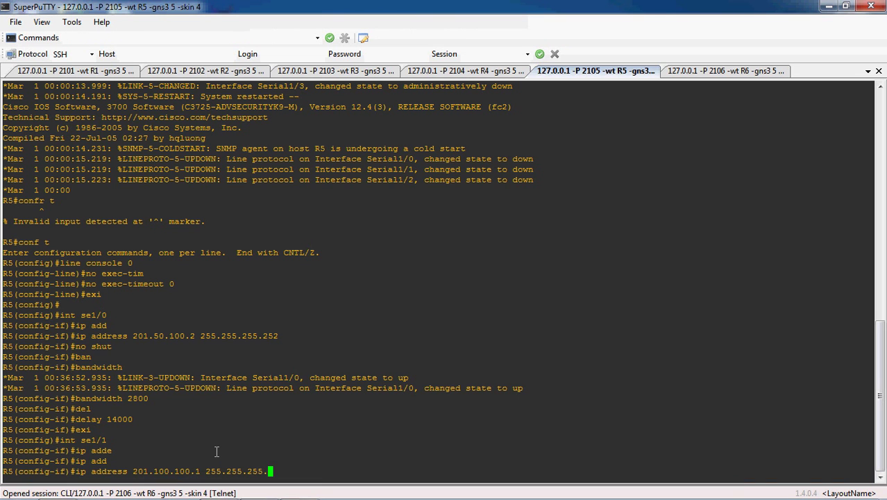
{"action": "key", "text": "Return"}
Step: Bring Serial1/1 up with no shut and set its bandwidth to 800
{"action": "type", "text": "no shut"}
{"action": "key", "text": "BackSpace"}
{"action": "key", "text": "BackSpace"}
{"action": "key", "text": "BackSpace"}
{"action": "key", "text": "BackSpace"}
{"action": "type", "text": "shut"}
{"action": "key", "text": "Return"}
{"action": "type", "text": "ba"}
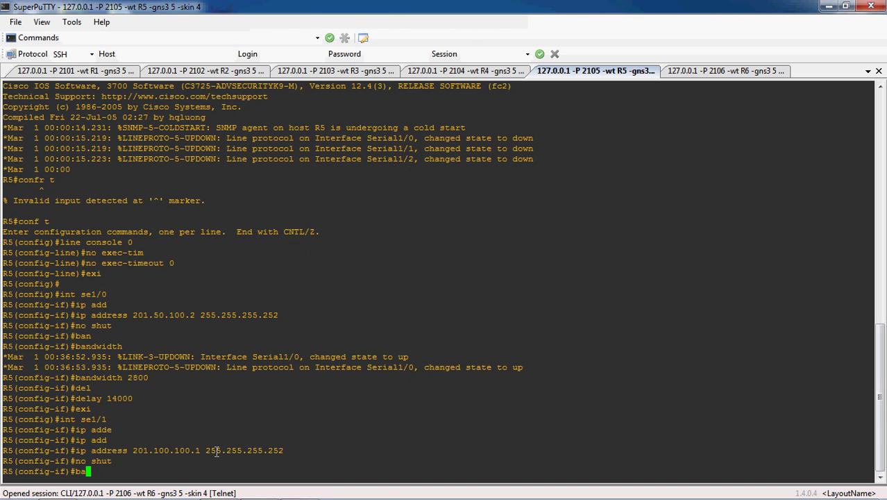
{"action": "type", "text": "ndwidth 800"}
{"action": "key", "text": "Return"}
{"action": "left_click", "coordinate": [259, 488]}
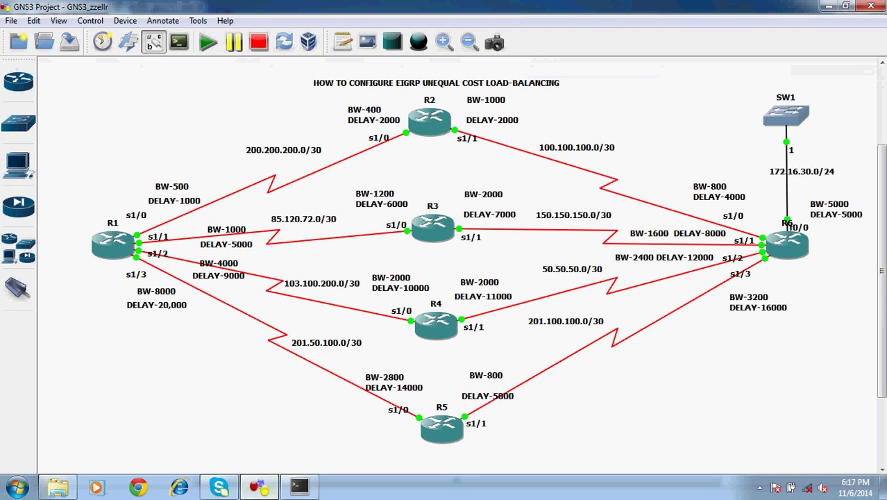
{"action": "left_click", "coordinate": [299, 487]}
{"action": "type", "text": "800"}
{"action": "key", "text": "Return"}
Step: Set Serial1/1's delay to 5000 and leave interface configuration
{"action": "type", "text": "del"}
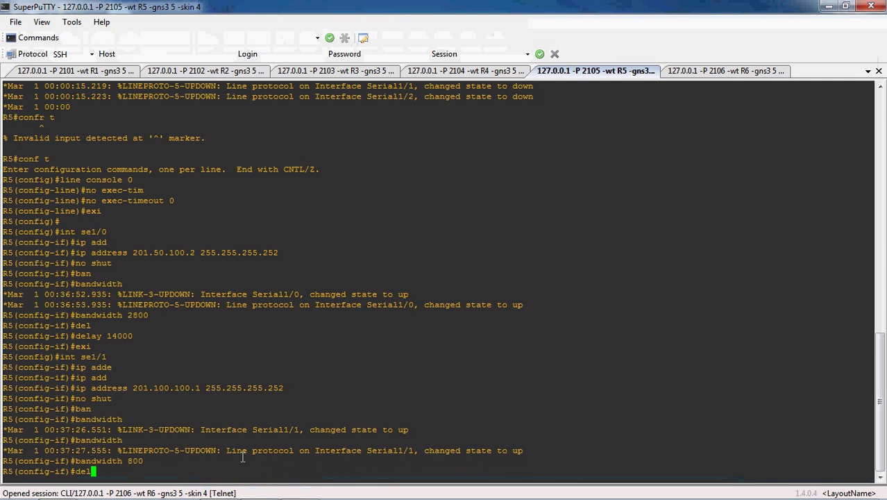
{"action": "key", "text": "Tab"}
{"action": "type", "text": "5000"}
{"action": "key", "text": "Return"}
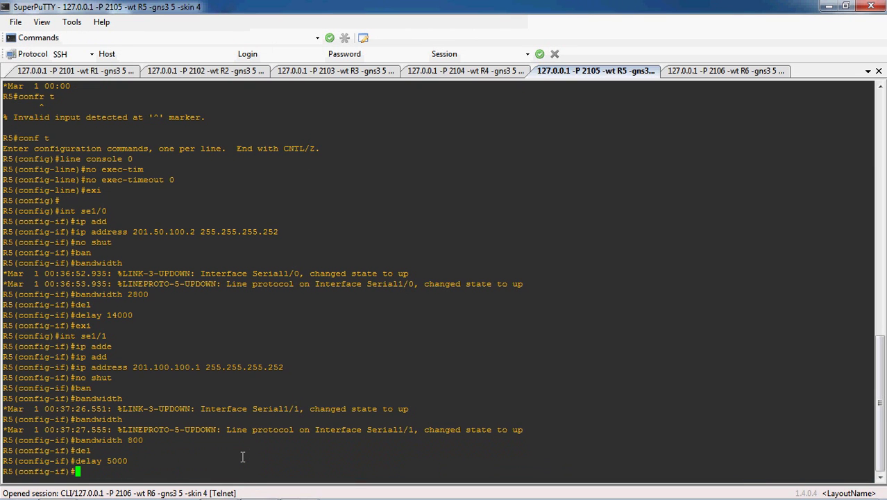
{"action": "key", "text": "Return"}
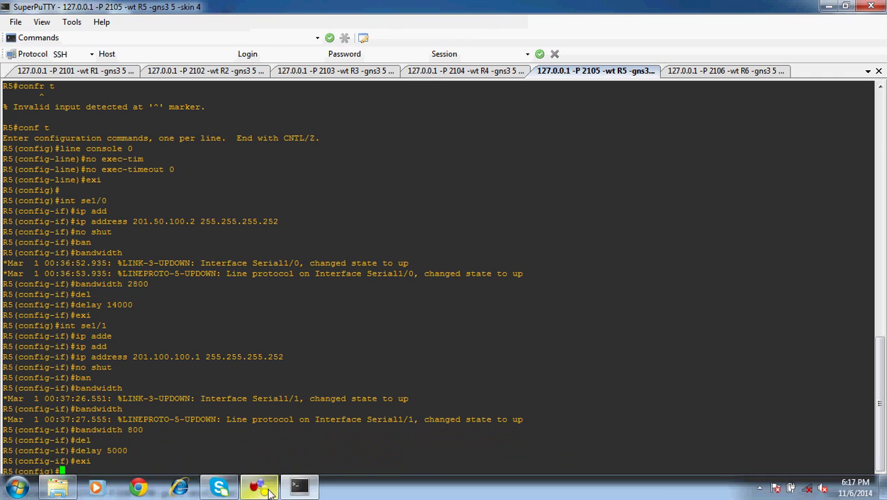
{"action": "left_click", "coordinate": [262, 487]}
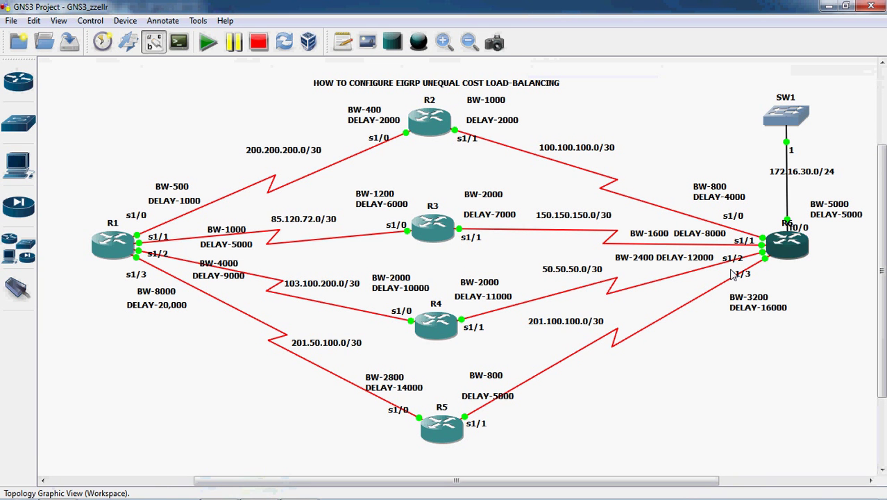
{"action": "left_click", "coordinate": [260, 488]}
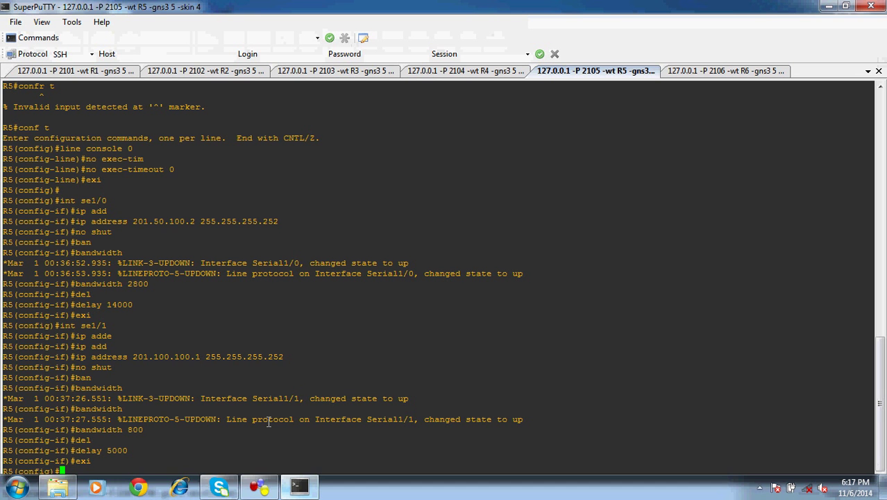
Step: On R6, assign FastEthernet0/0 the address 172.16.30.1 255.255.255.0
{"action": "left_click", "coordinate": [707, 72]}
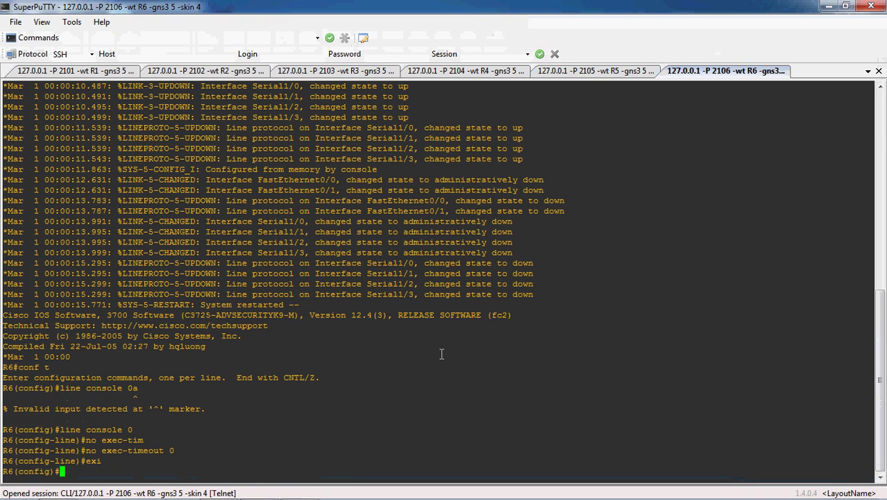
{"action": "type", "text": "int fa0/0"}
{"action": "key", "text": "Return"}
{"action": "type", "text": "ip add"}
{"action": "key", "text": "Tab"}
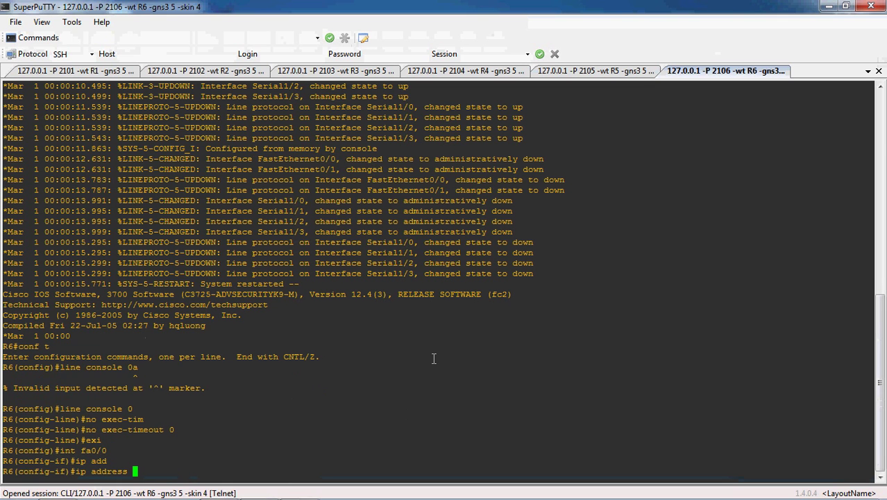
{"action": "key", "text": "alt+Tab"}
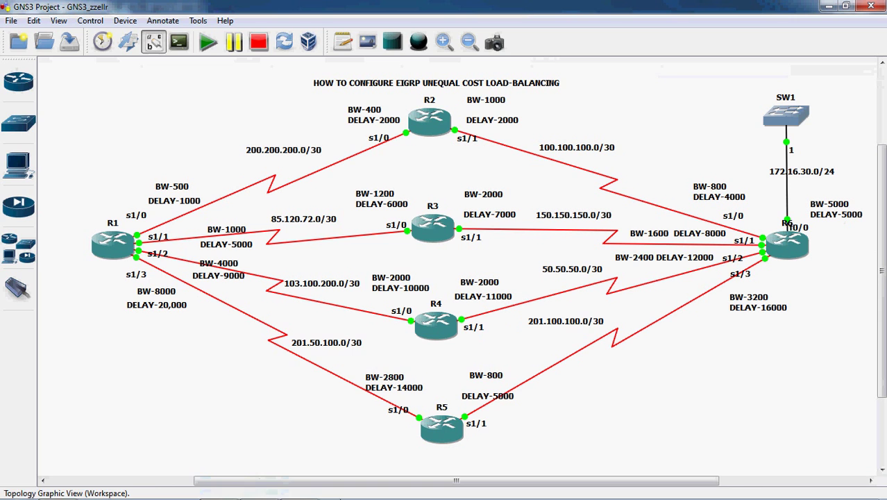
{"action": "key", "text": "alt+Tab"}
{"action": "type", "text": "1"}
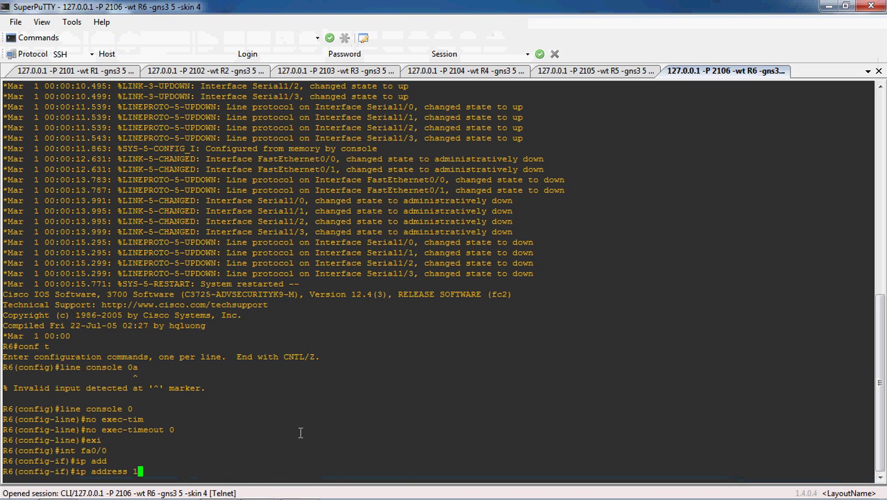
{"action": "type", "text": "72.16.30.1 255.255.255.0"}
{"action": "key", "text": "Return"}
Step: Bring FastEthernet0/0 up with no shut and set its bandwidth to 5000
{"action": "type", "text": "no shut"}
{"action": "key", "text": "Return"}
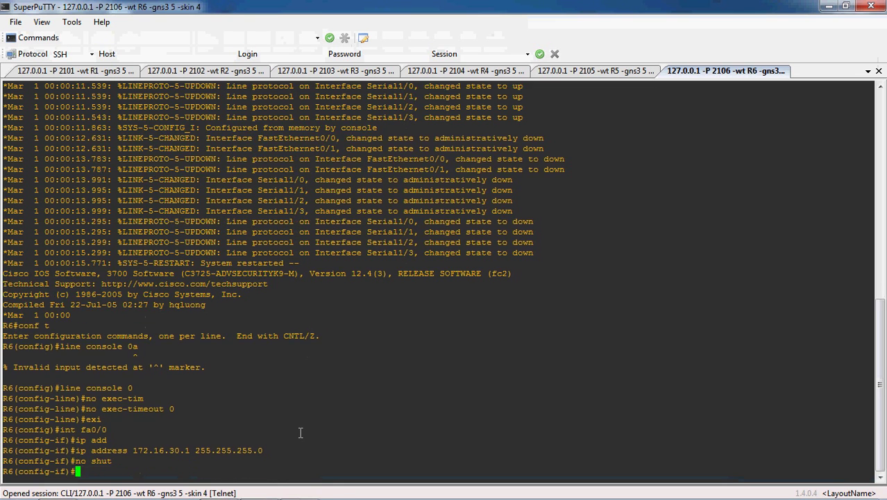
{"action": "type", "text": "ban"}
{"action": "key", "text": "Tab"}
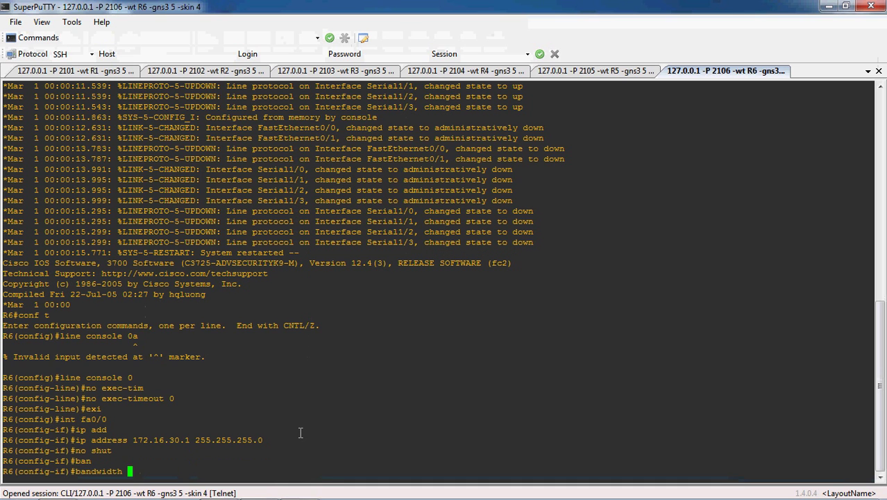
{"action": "type", "text": "5000"}
{"action": "key", "text": "Return"}
Step: Set FastEthernet0/0's delay to 5000 and leave the interface configuration
{"action": "type", "text": "del"}
{"action": "key", "text": "Tab"}
{"action": "type", "text": "5000"}
{"action": "key", "text": "Return"}
{"action": "type", "text": "exi"}
{"action": "key", "text": "Return"}
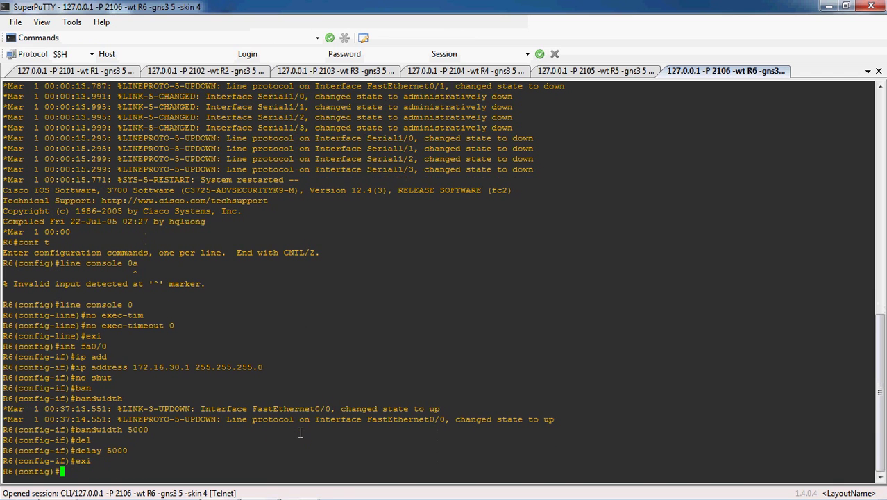
{"action": "left_click", "coordinate": [259, 486]}
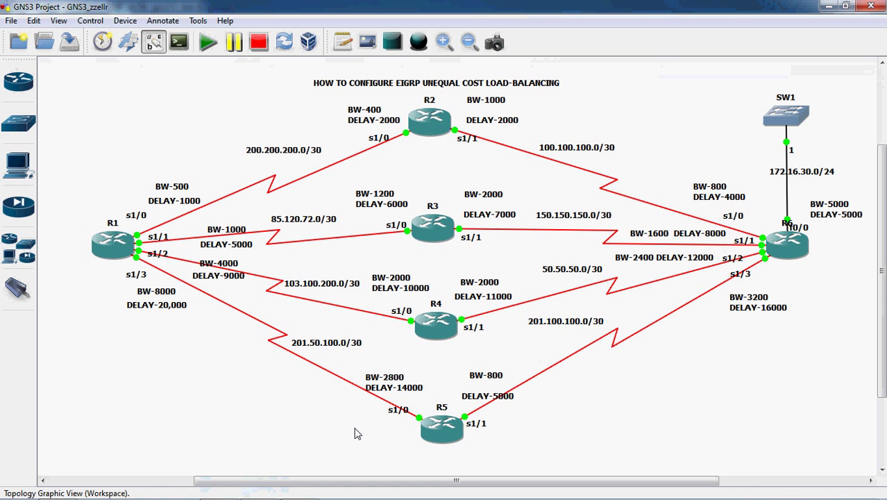
{"action": "left_click", "coordinate": [300, 486]}
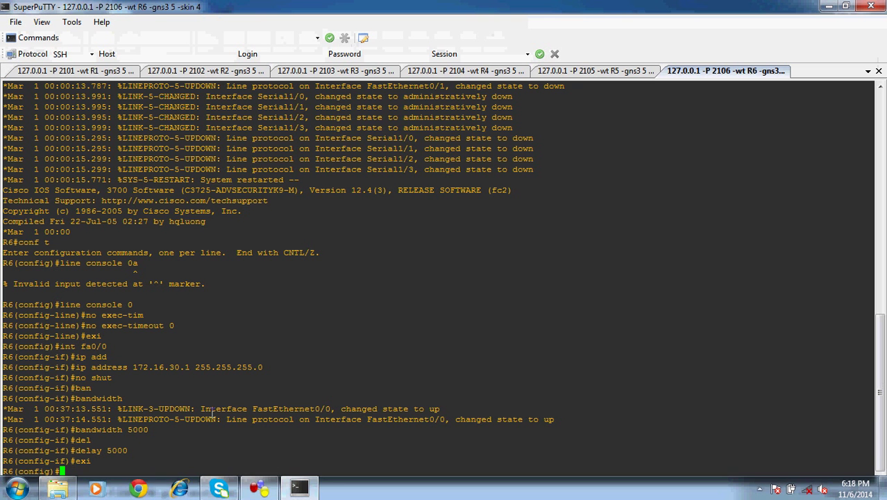
{"action": "type", "text": "int se1/0"}
Step: On R6, assign Serial1/0 the address 100.100.100.2 255.255.255.252
{"action": "key", "text": "Return"}
{"action": "type", "text": "ip add"}
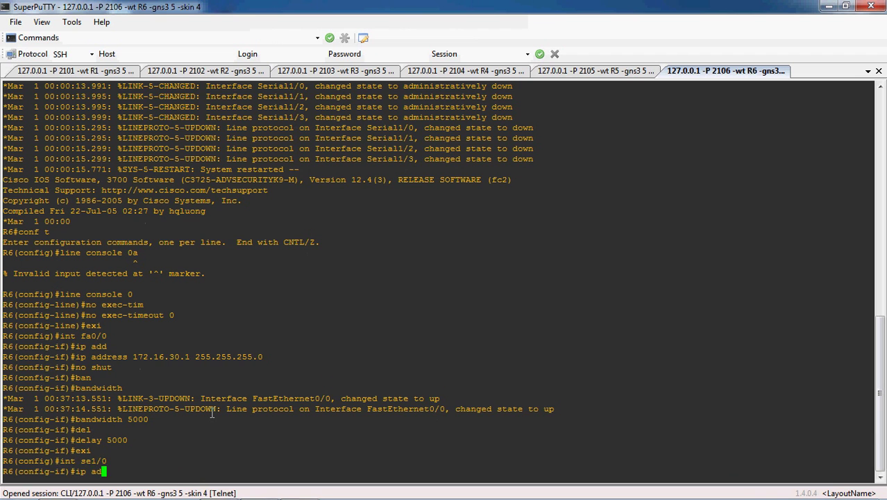
{"action": "key", "text": "Tab"}
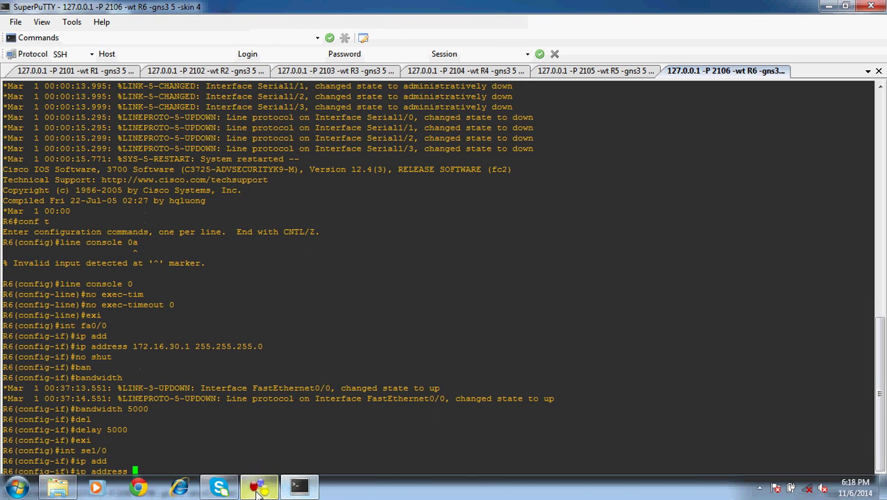
{"action": "left_click", "coordinate": [257, 489]}
{"action": "left_click", "coordinate": [257, 489]}
{"action": "type", "text": "100.100.10"}
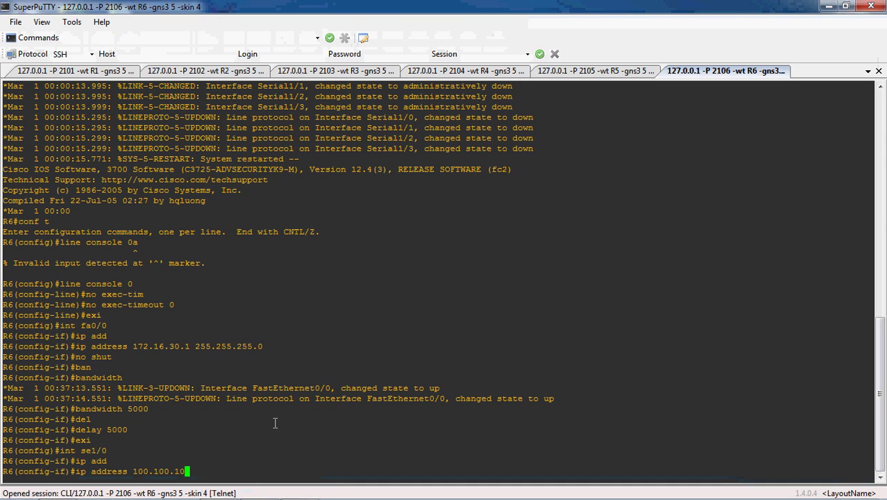
{"action": "type", "text": "0.2 255.255.255.252"}
{"action": "key", "text": "Return"}
Step: Bring Serial1/0 up with no shut and set its bandwidth to 800
{"action": "type", "text": "no shut"}
{"action": "key", "text": "Return"}
{"action": "type", "text": "ba"}
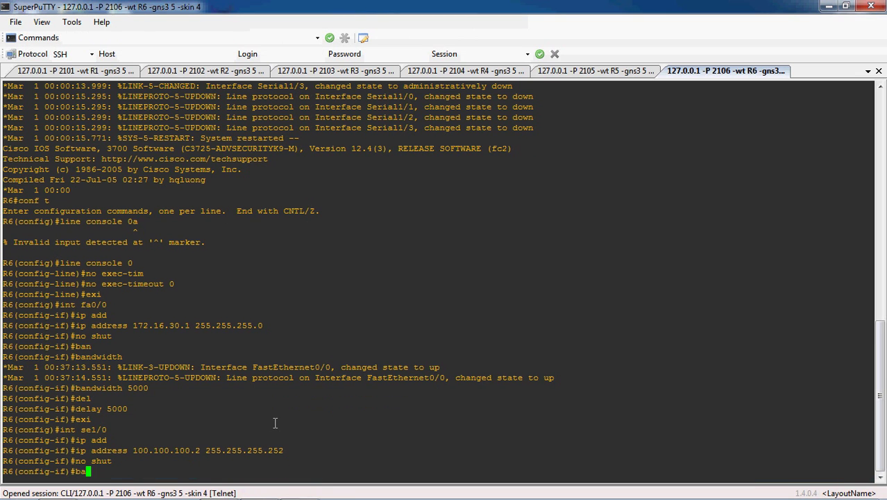
{"action": "type", "text": "n"}
{"action": "key", "text": "Tab"}
{"action": "left_click", "coordinate": [259, 486]}
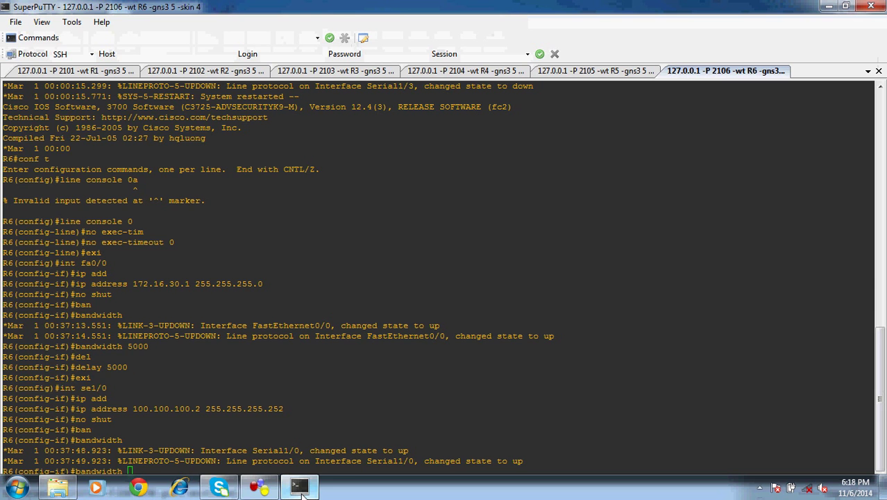
{"action": "left_click", "coordinate": [300, 488]}
{"action": "type", "text": "800"}
{"action": "key", "text": "Return"}
Step: Set Serial1/0's delay to 4000 and exit interface configuration
{"action": "type", "text": "del"}
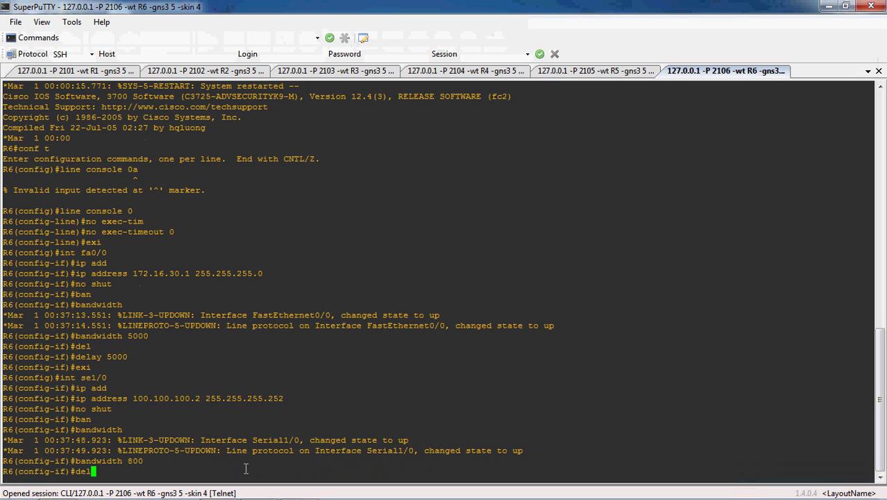
{"action": "key", "text": "Tab"}
{"action": "type", "text": "4000"}
{"action": "key", "text": "Return"}
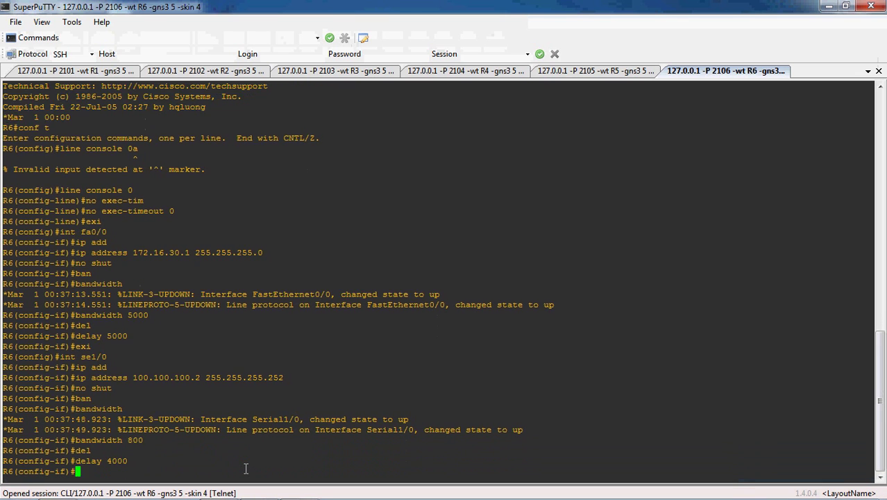
{"action": "type", "text": "exi"}
{"action": "key", "text": "Return"}
Step: Enter interface configuration for R6's Serial1/1 with int se1/1
{"action": "type", "text": "oint"}
{"action": "key", "text": "BackSpace"}
{"action": "key", "text": "BackSpace"}
{"action": "key", "text": "BackSpace"}
{"action": "type", "text": "int se1/1"}
{"action": "key", "text": "Return"}
Step: Assign Serial1/1 the address 150.150.150.2 255.255.255.252
{"action": "type", "text": "ip a"}
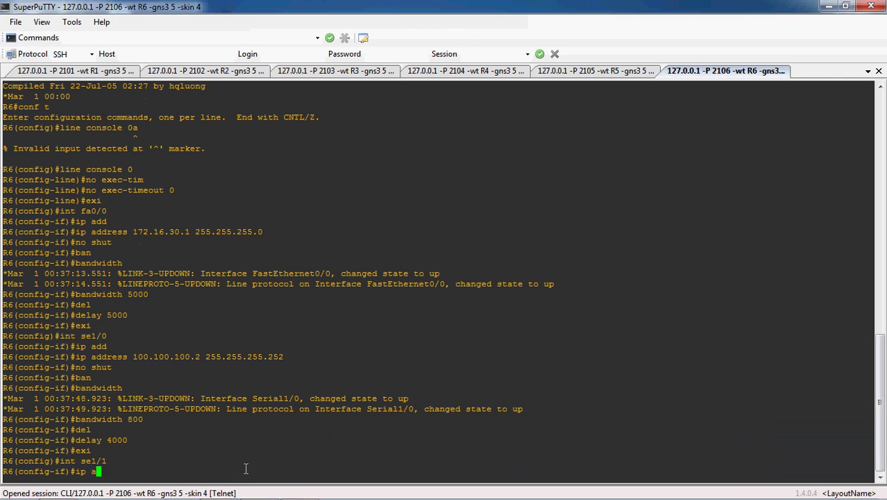
{"action": "type", "text": "dd"}
{"action": "key", "text": "Tab"}
{"action": "left_click", "coordinate": [99, 495]}
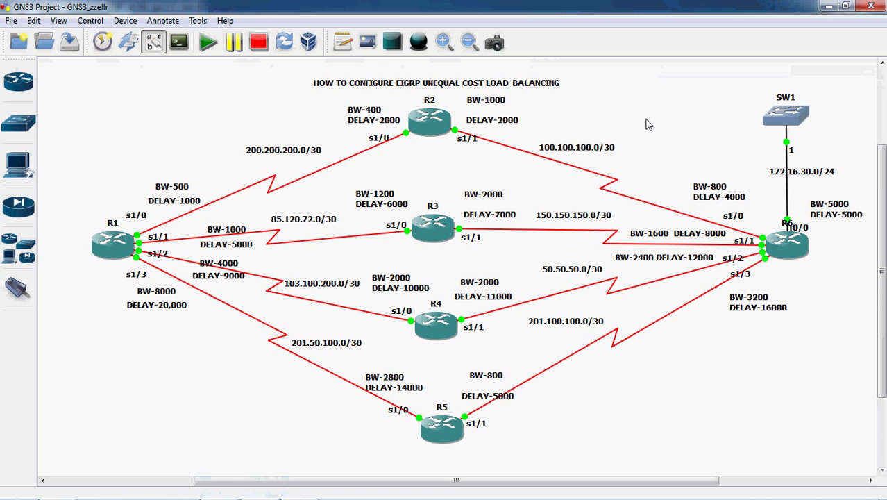
{"action": "left_click", "coordinate": [827, 6]}
{"action": "type", "text": "15"}
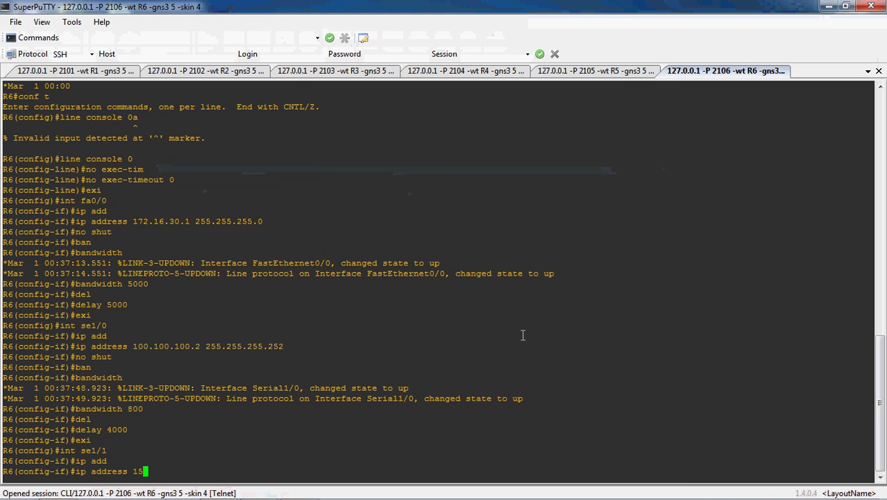
{"action": "type", "text": "0.150.150.2 255.255"}
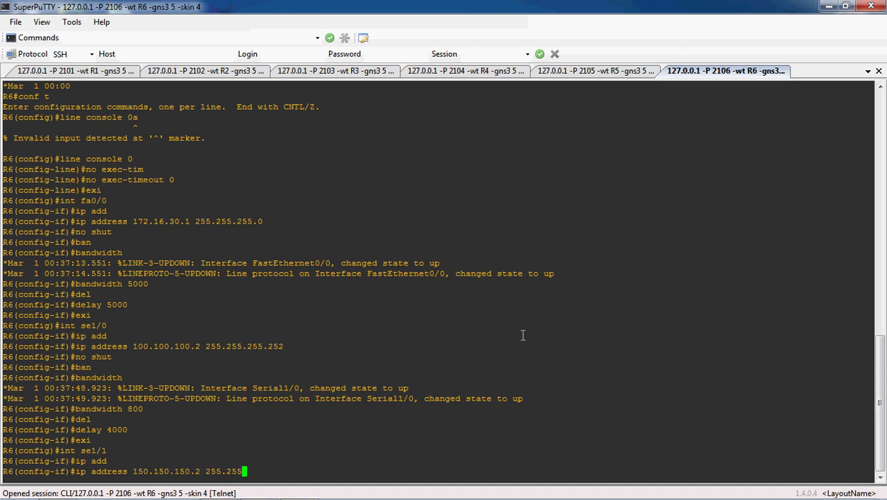
{"action": "type", "text": ".255.252"}
{"action": "key", "text": "Return"}
Step: Bring Serial1/1 up with no shut and set its bandwidth to 1600
{"action": "type", "text": "no shut"}
{"action": "key", "text": "Return"}
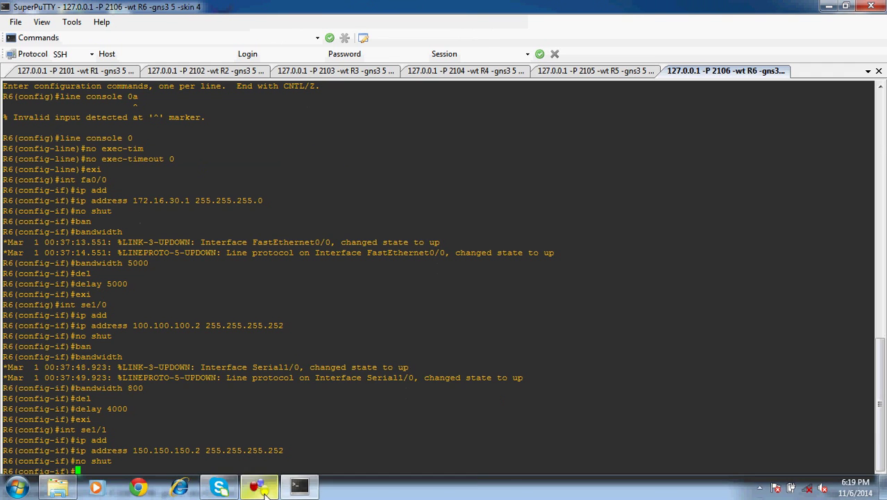
{"action": "left_click", "coordinate": [263, 490]}
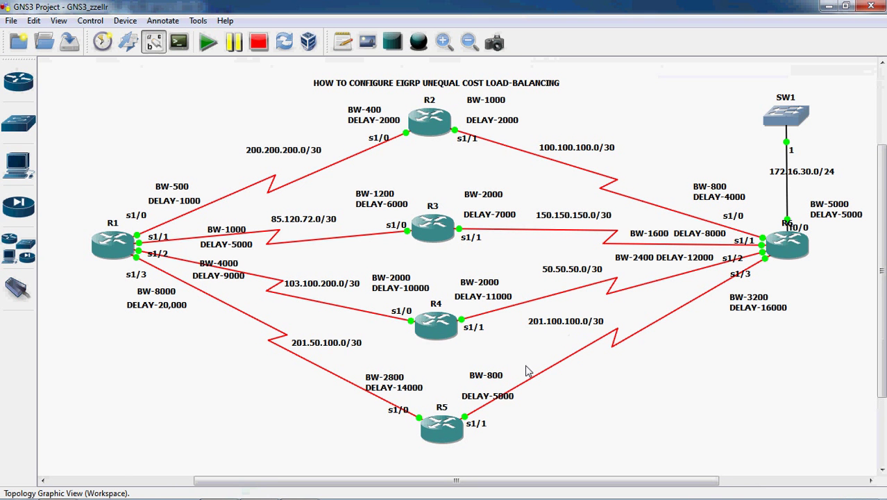
{"action": "left_click", "coordinate": [299, 488]}
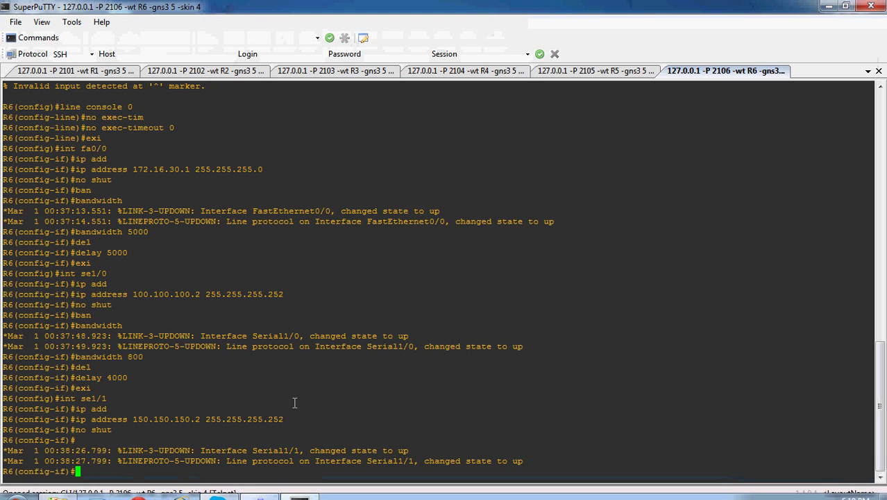
{"action": "type", "text": "ba"}
{"action": "key", "text": "Tab"}
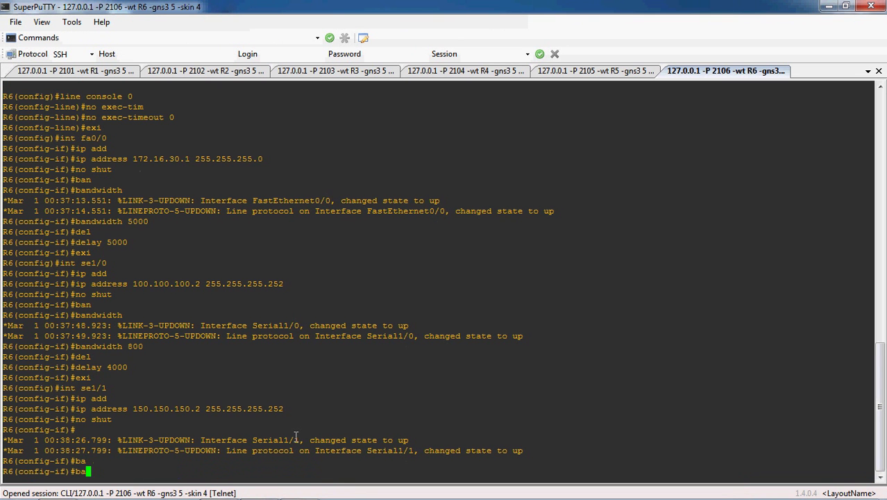
{"action": "type", "text": "n"}
{"action": "key", "text": "Tab"}
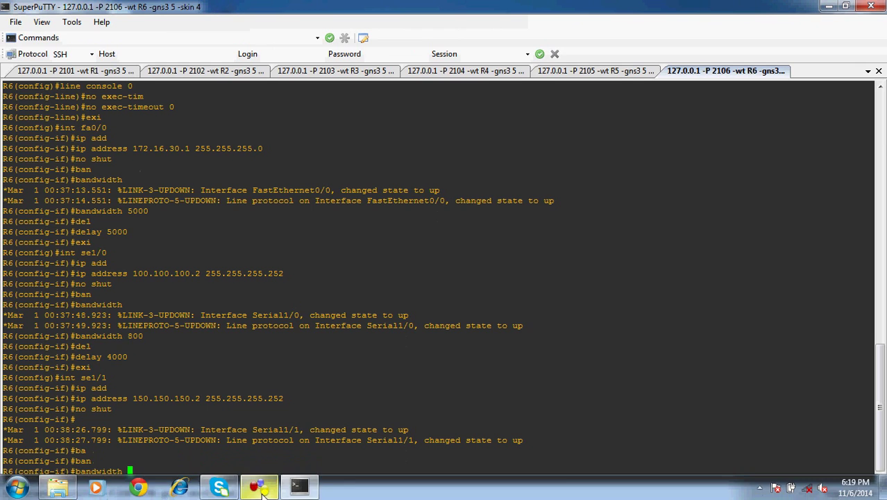
{"action": "left_click", "coordinate": [259, 488]}
{"action": "left_click", "coordinate": [260, 488]}
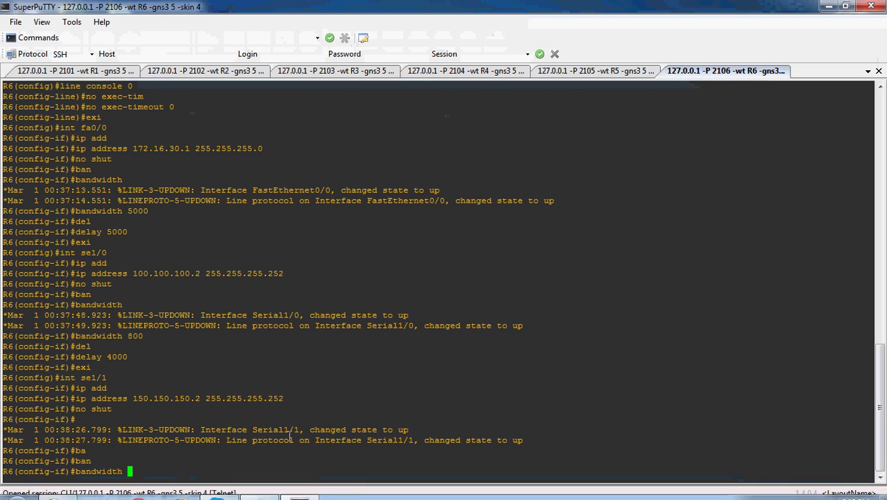
{"action": "type", "text": "1600"}
{"action": "key", "text": "Return"}
Step: Set Serial1/1's delay to 8000 and exit interface configuration
{"action": "type", "text": "del"}
{"action": "key", "text": "Tab"}
{"action": "type", "text": "8000"}
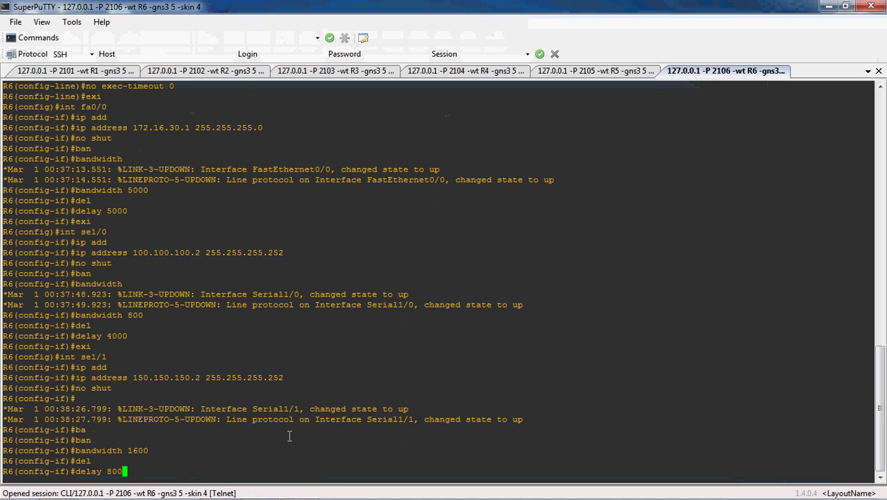
{"action": "key", "text": "Return"}
{"action": "type", "text": "exi"}
{"action": "key", "text": "Return"}
Step: Assign 50.50.50.2 255.255.255.252 to R6's Serial1/2 and enable the interface
{"action": "type", "text": "int se1/2"}
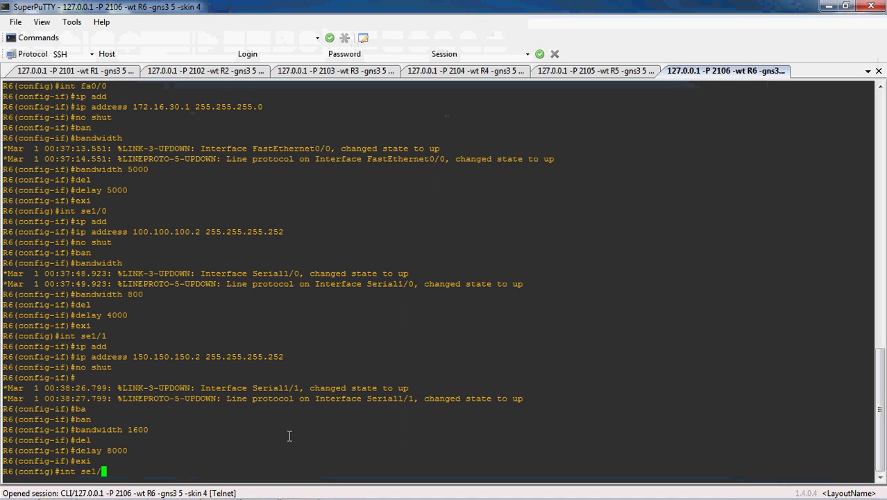
{"action": "key", "text": "Return"}
{"action": "type", "text": "ip add"}
{"action": "key", "text": "Tab"}
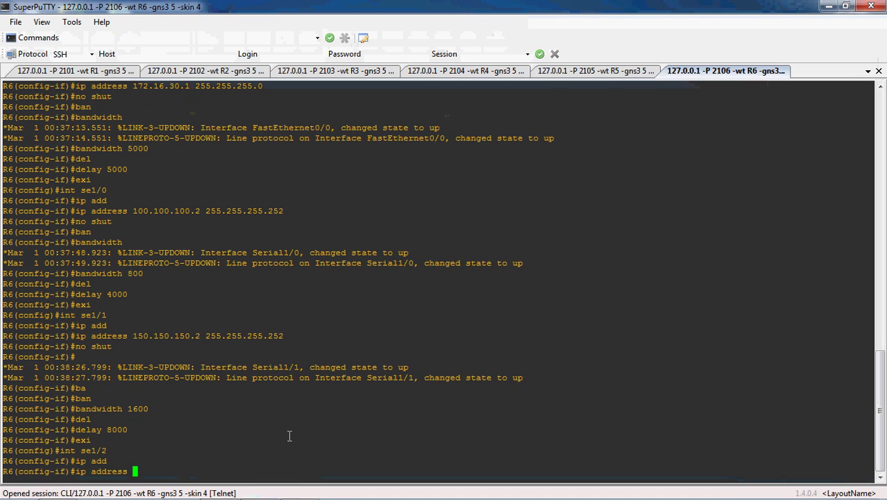
{"action": "type", "text": "50.50."}
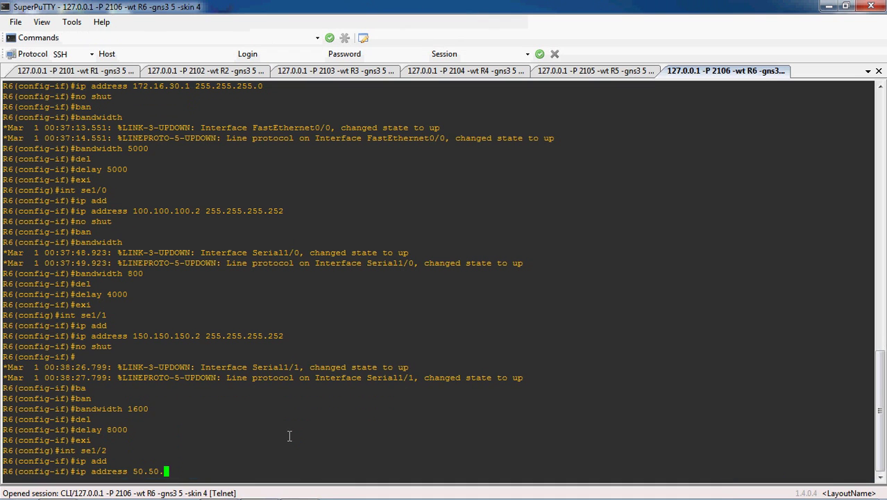
{"action": "type", "text": "50.22 255.255.255.252"}
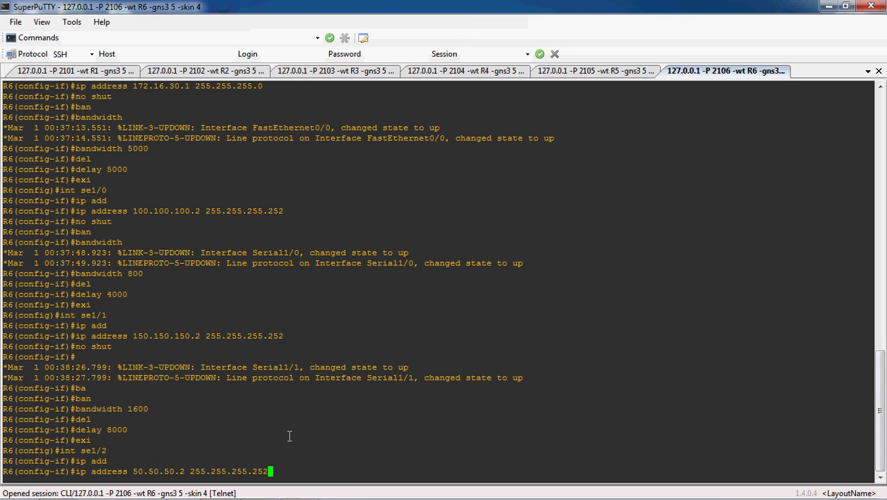
{"action": "key", "text": "Return"}
{"action": "type", "text": "no s"}
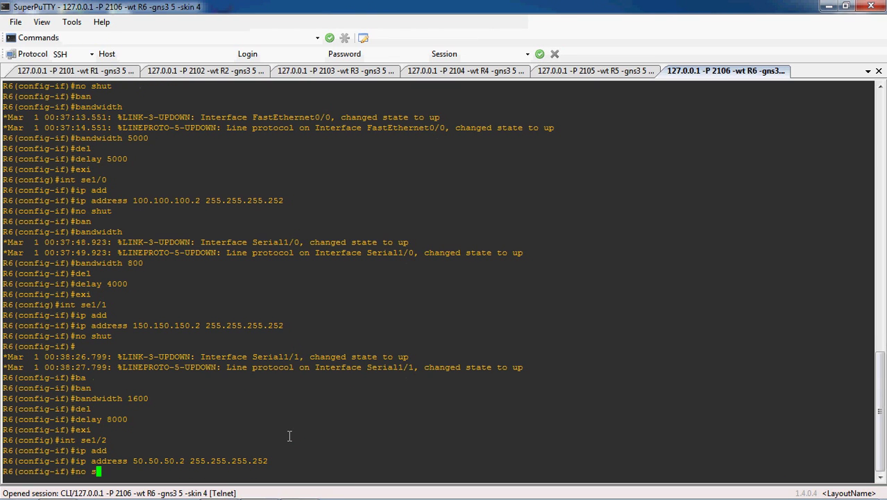
{"action": "type", "text": "htt"}
{"action": "key", "text": "Return"}
Step: Set Serial1/2 bandwidth 2400 and delay 12000, checking the topology, then exit
{"action": "type", "text": "ban"}
{"action": "key", "text": "Tab"}
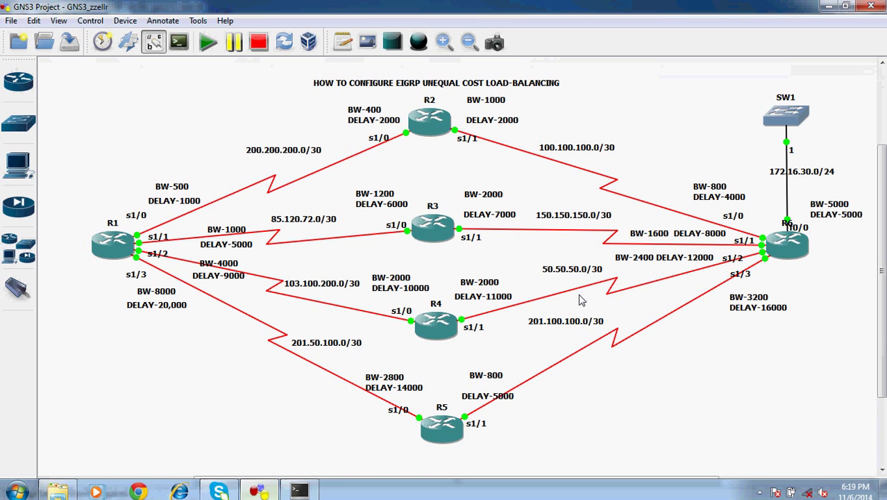
{"action": "left_click", "coordinate": [263, 495]}
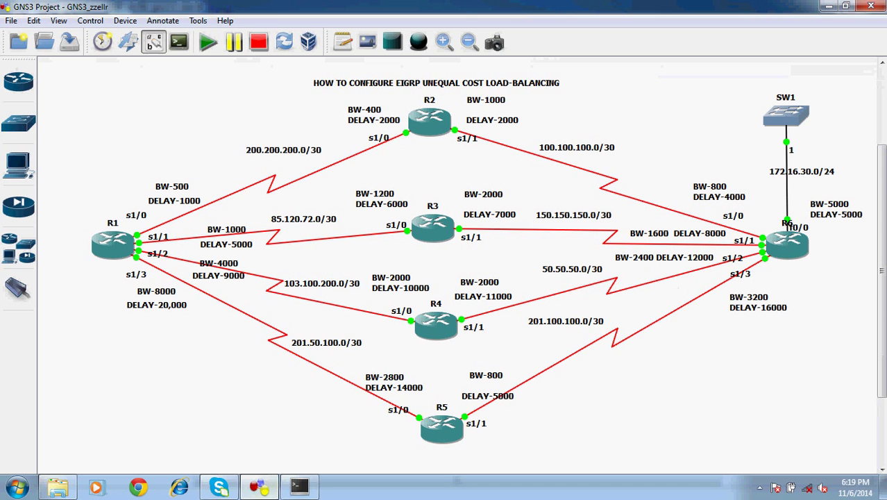
{"action": "left_click", "coordinate": [299, 495]}
{"action": "type", "text": "240"}
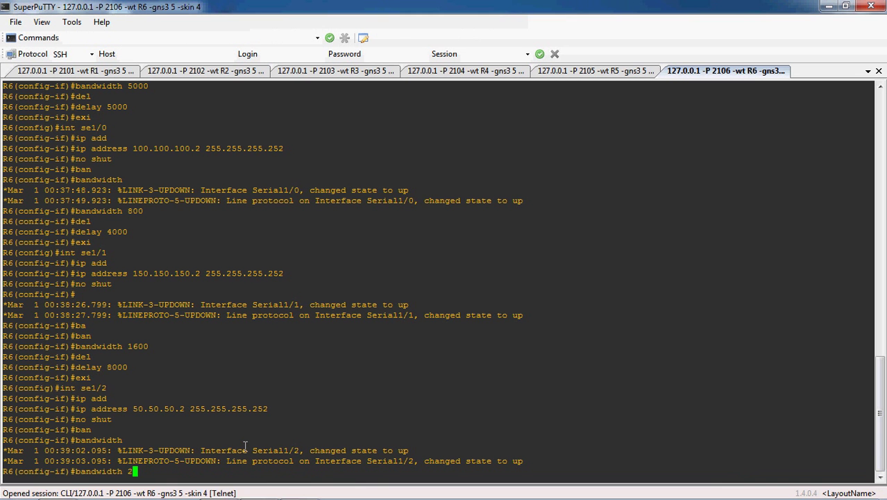
{"action": "type", "text": "del"}
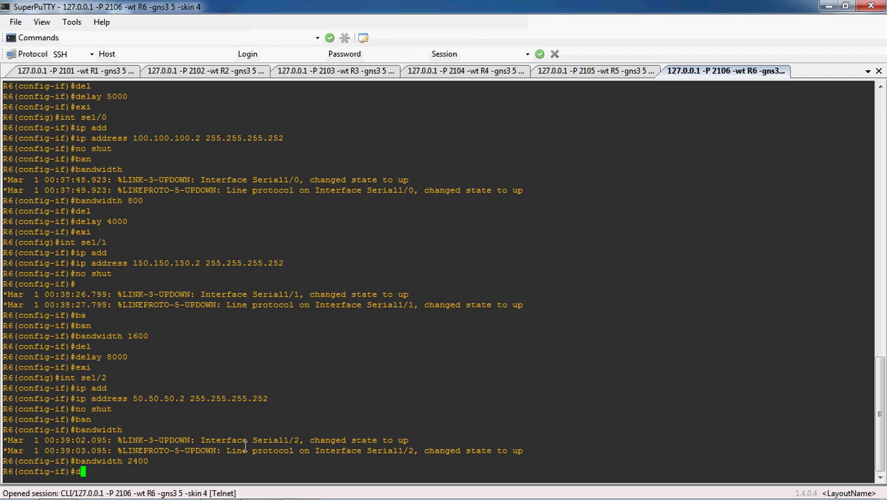
{"action": "key", "text": "Tab"}
{"action": "type", "text": "12000"}
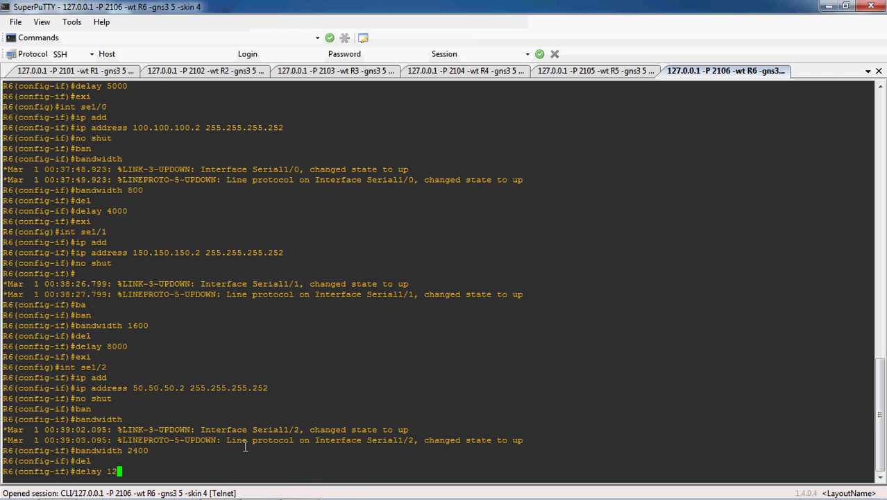
{"action": "key", "text": "Return"}
{"action": "type", "text": "exi"}
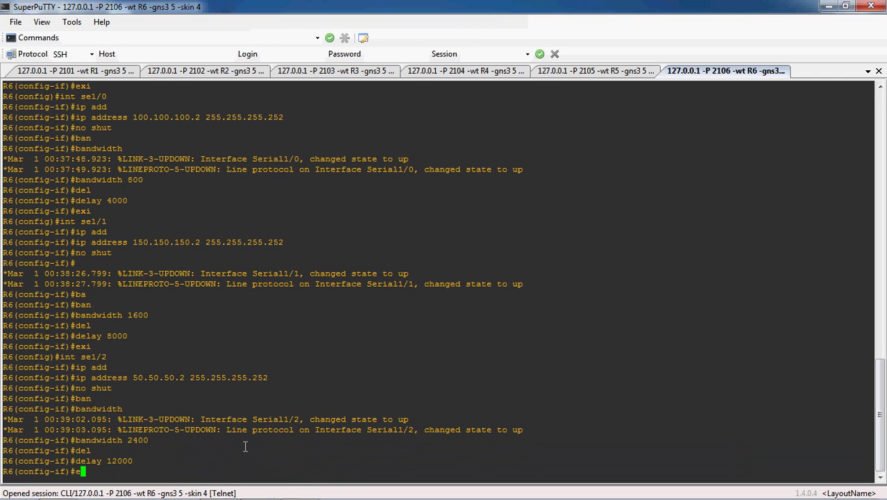
{"action": "key", "text": "Return"}
Step: Assign 201.100.100.2 255.255.255.252 to R6's Serial1/3 after checking the GNS3 topology
{"action": "type", "text": "int se1/3"}
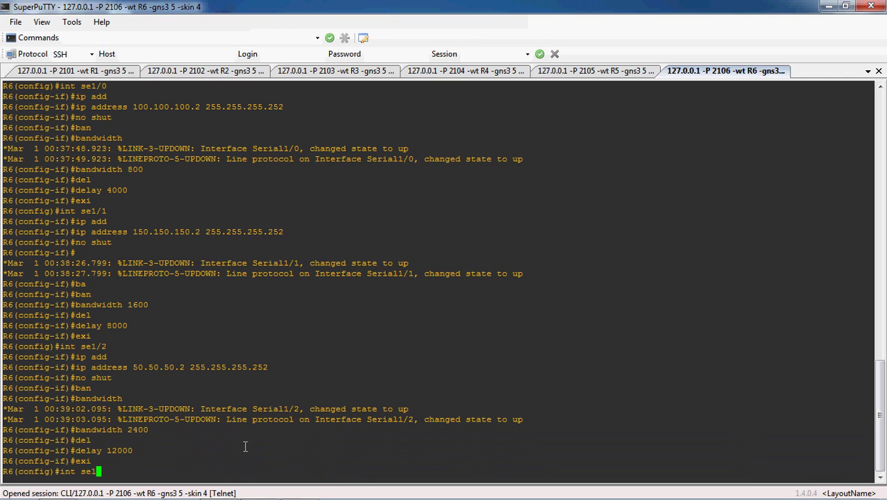
{"action": "key", "text": "Return"}
{"action": "type", "text": "ip add"}
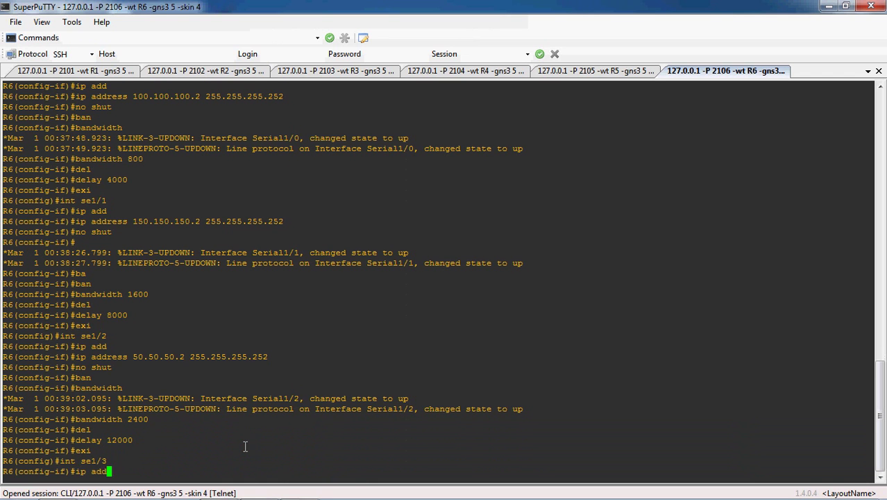
{"action": "key", "text": "Tab"}
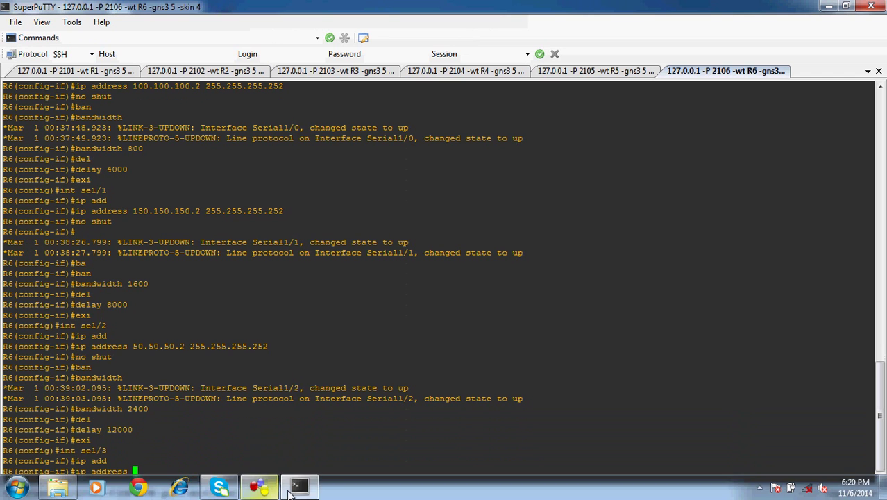
{"action": "left_click", "coordinate": [259, 487]}
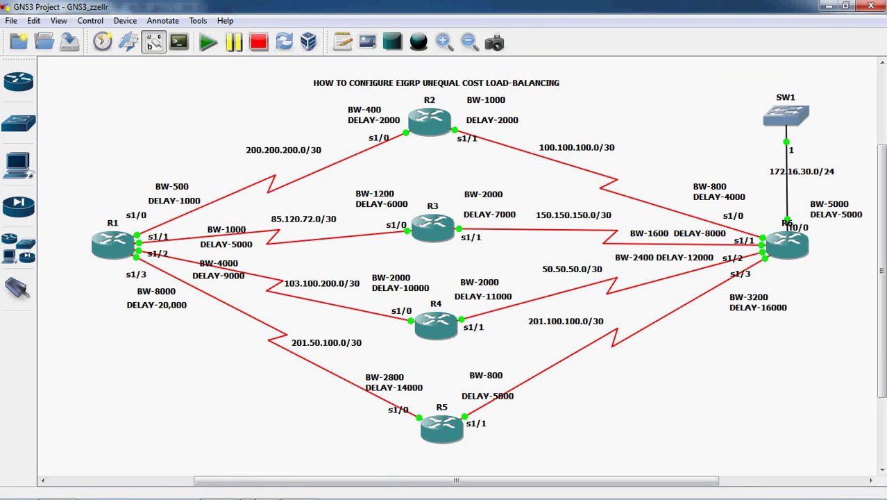
{"action": "mouse_move", "coordinate": [259, 494]}
{"action": "left_click", "coordinate": [302, 491]}
{"action": "key", "text": "Tab"}
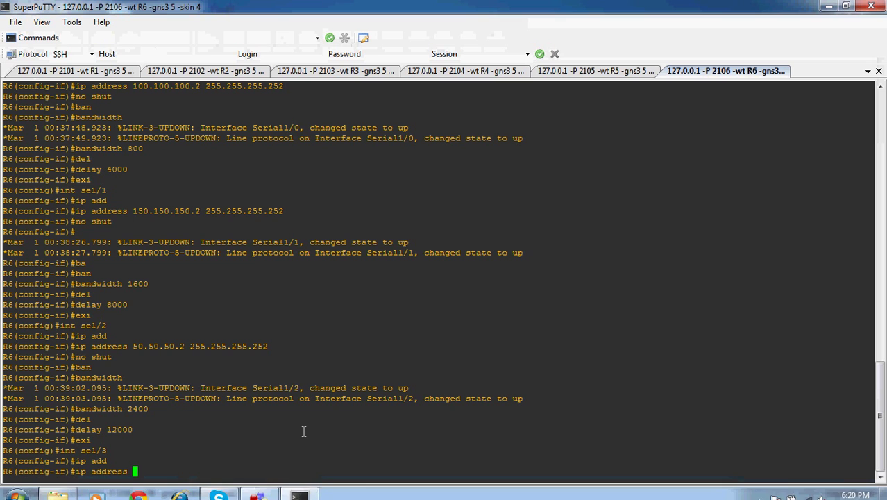
{"action": "type", "text": "201.1"}
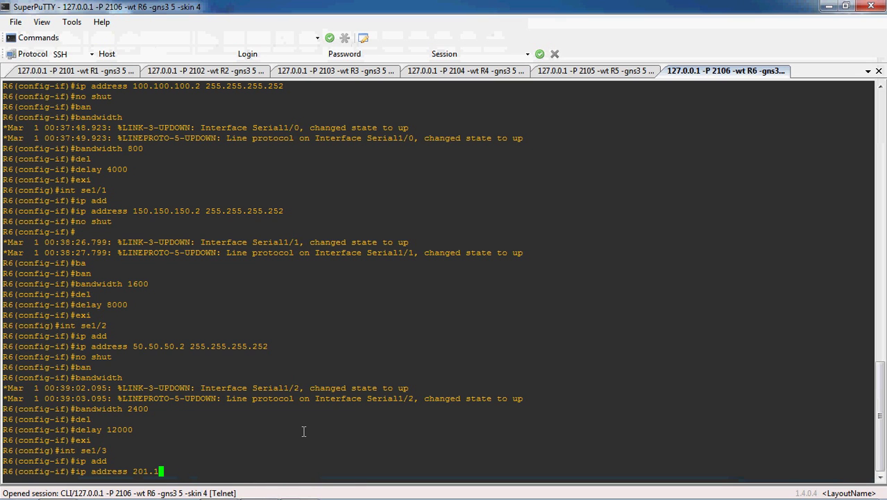
{"action": "type", "text": "00.100.2 255.255.255.252"}
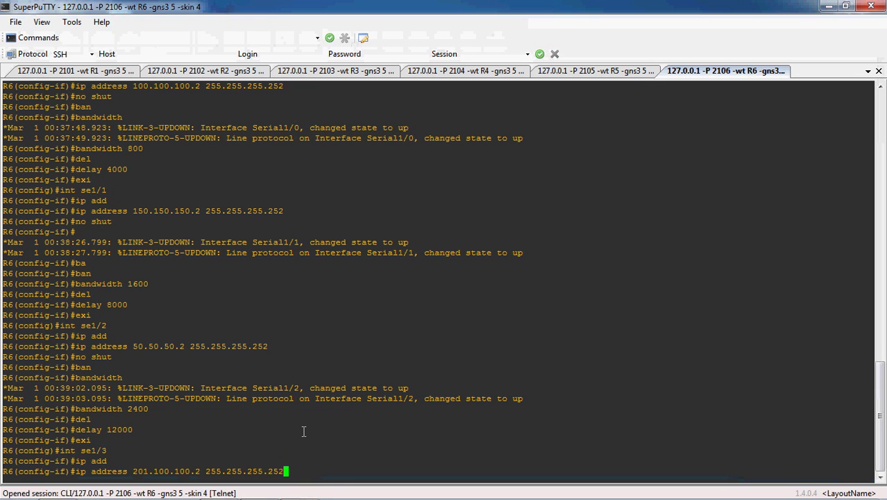
{"action": "key", "text": "Return"}
Step: Enable Serial1/3 and set its bandwidth to 3200
{"action": "type", "text": "nos hut"}
{"action": "key", "text": "Return"}
{"action": "type", "text": "no shut"}
{"action": "key", "text": "Return"}
{"action": "type", "text": "ban"}
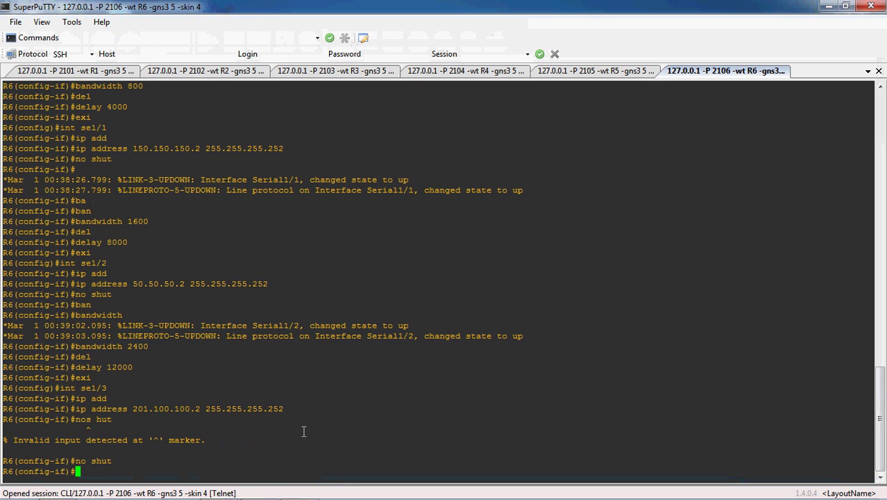
{"action": "key", "text": "Tab"}
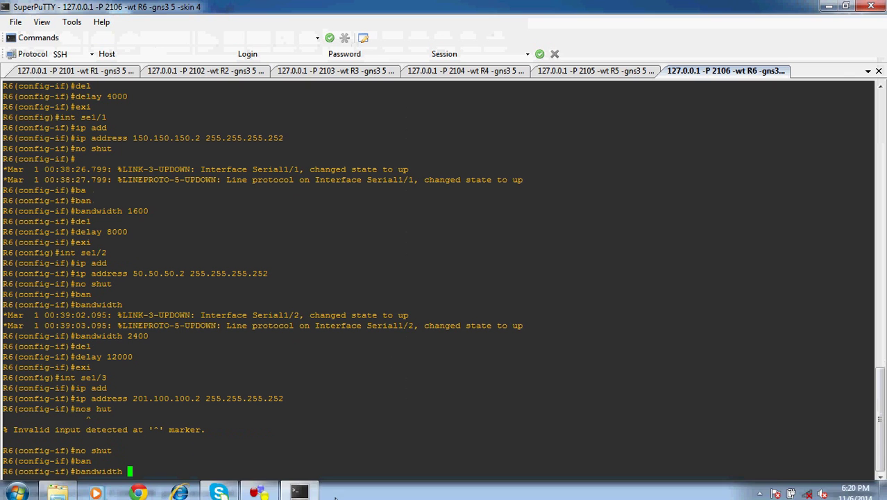
{"action": "left_click", "coordinate": [261, 492]}
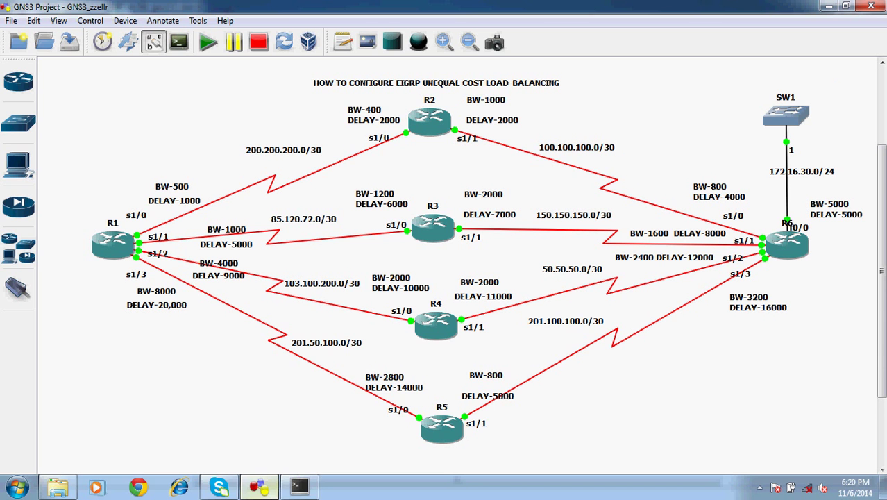
{"action": "left_click", "coordinate": [299, 486]}
{"action": "type", "text": "3200"}
{"action": "key", "text": "Return"}
Step: Set Serial1/3 delay to 16000, exit the interface, and show the GNS3 topology
{"action": "type", "text": "del"}
{"action": "key", "text": "Tab"}
{"action": "type", "text": "16000"}
{"action": "key", "text": "Return"}
{"action": "type", "text": "exi"}
{"action": "key", "text": "Return"}
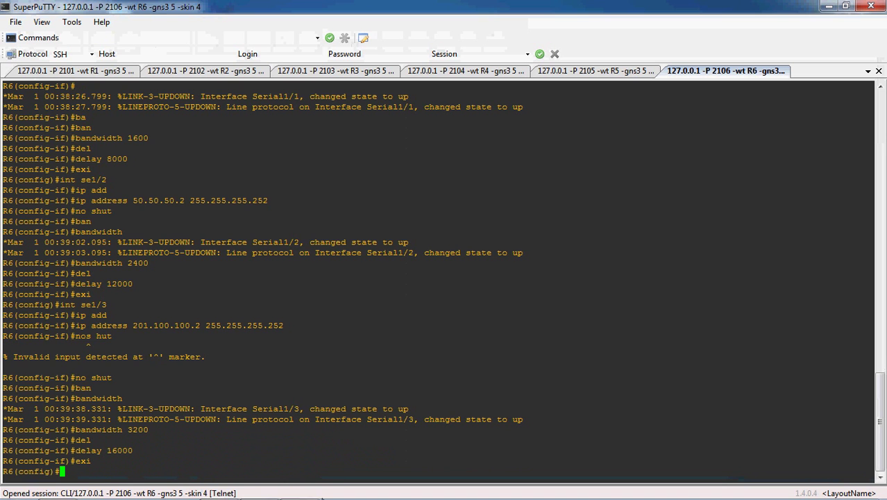
{"action": "left_click", "coordinate": [258, 494]}
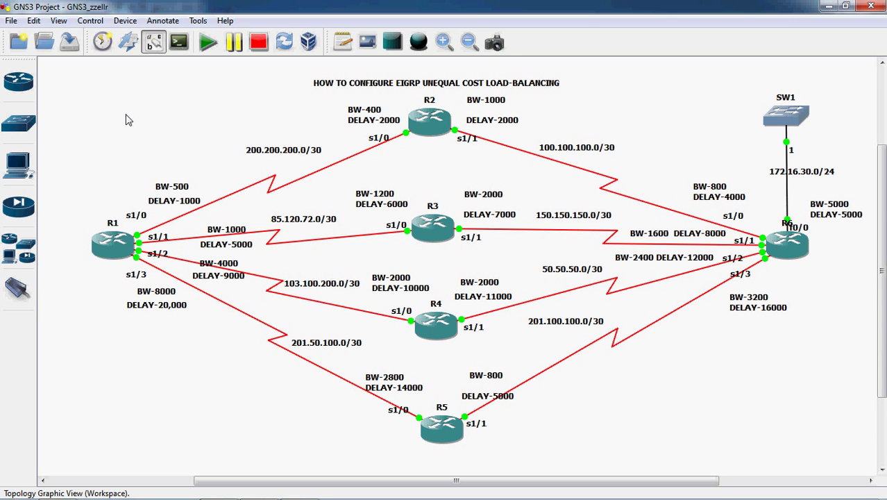
Step: Return from the GNS3 topology diagram to the R6 terminal session
{"action": "mouse_move", "coordinate": [324, 496]}
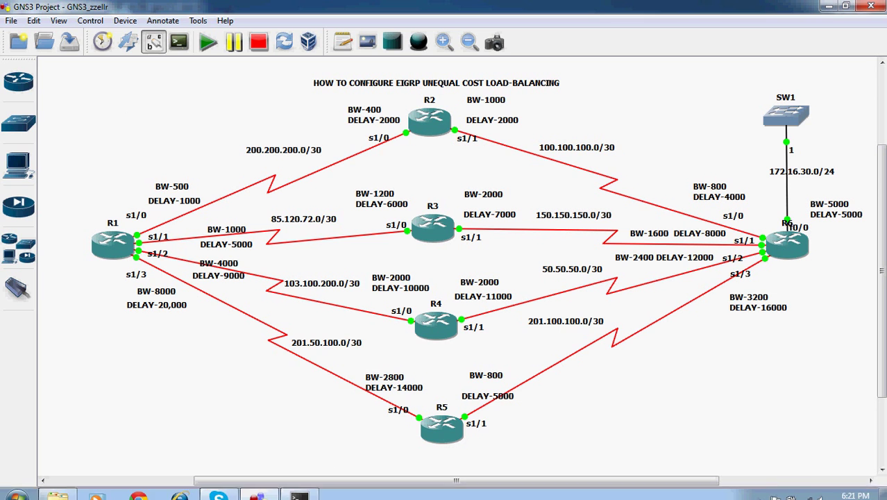
{"action": "left_click", "coordinate": [300, 488]}
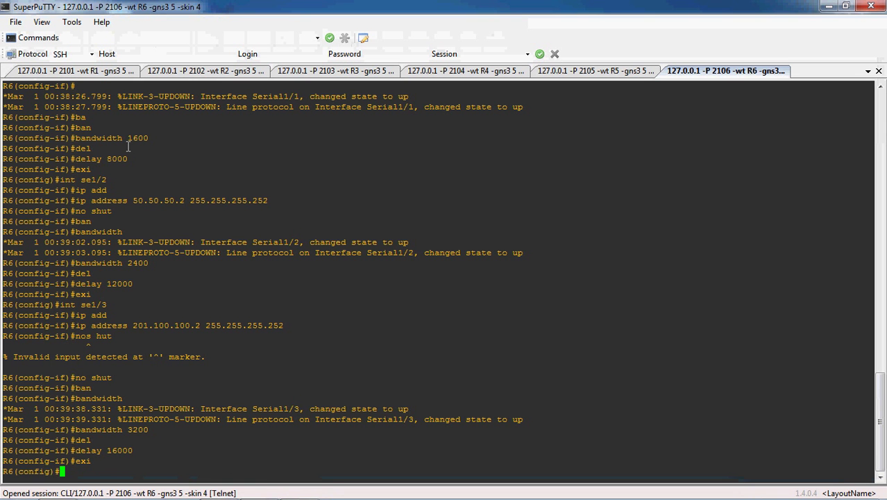
Step: Switch to R1's session and type 'router eigrp' at the configuration prompt
{"action": "left_click", "coordinate": [91, 72]}
{"action": "type", "text": "router eigrp"}
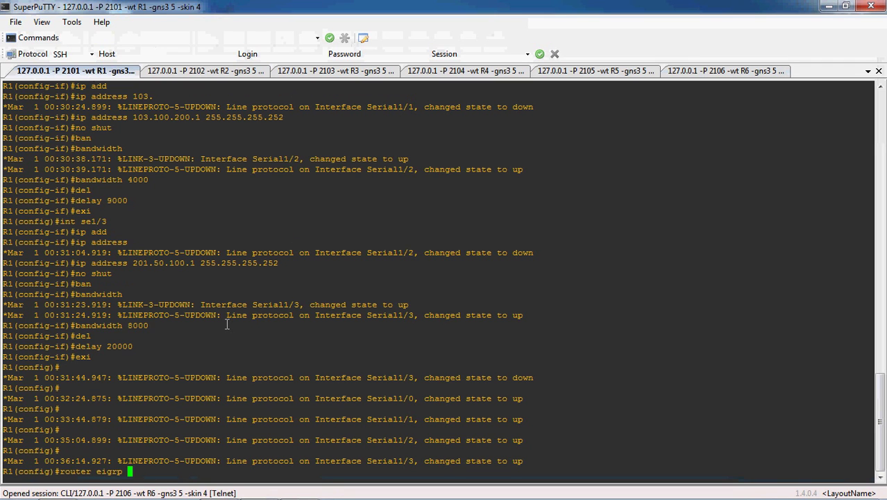